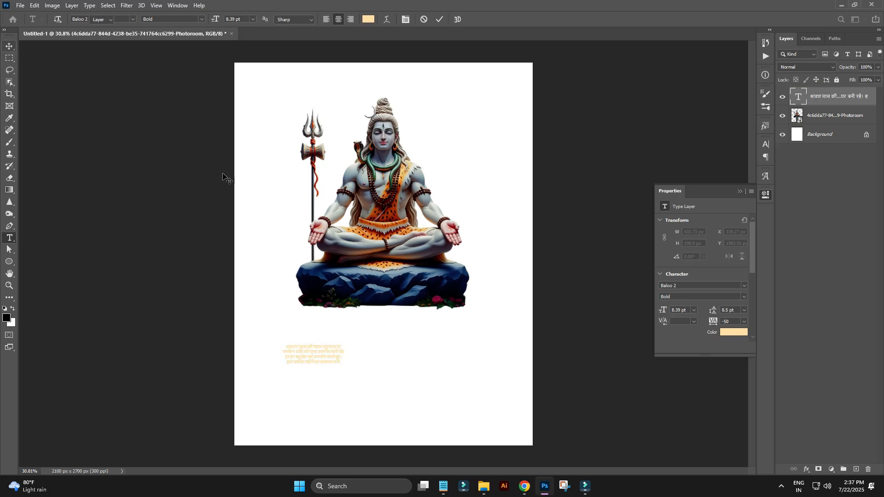
Enlarge the Hindi verse, position it centred beneath the seated figure, and set its font style to Medium
{"action": "key", "text": "ctrl+t"}
{"action": "left_click_drag", "start_coordinate": [343, 355], "coordinate": [413, 344]}
{"action": "key", "text": "Return"}
{"action": "left_click", "coordinate": [744, 297]}
{"action": "left_click", "coordinate": [694, 313]}
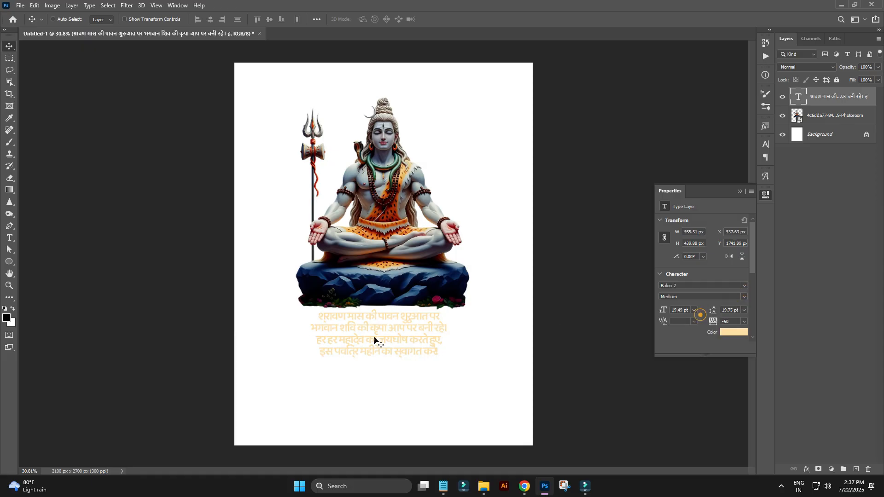
Try to switch the verse's paragraph setting to World-Ready Layout
{"action": "scroll", "coordinate": [718, 258], "scroll_direction": "up", "scroll_amount": 1}
{"action": "left_click", "coordinate": [765, 144]}
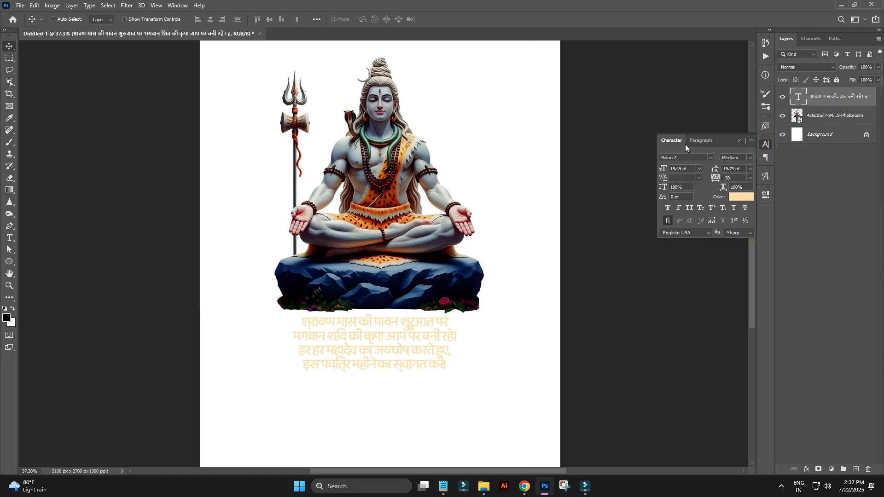
{"action": "left_click", "coordinate": [700, 141]}
{"action": "left_click", "coordinate": [752, 141]}
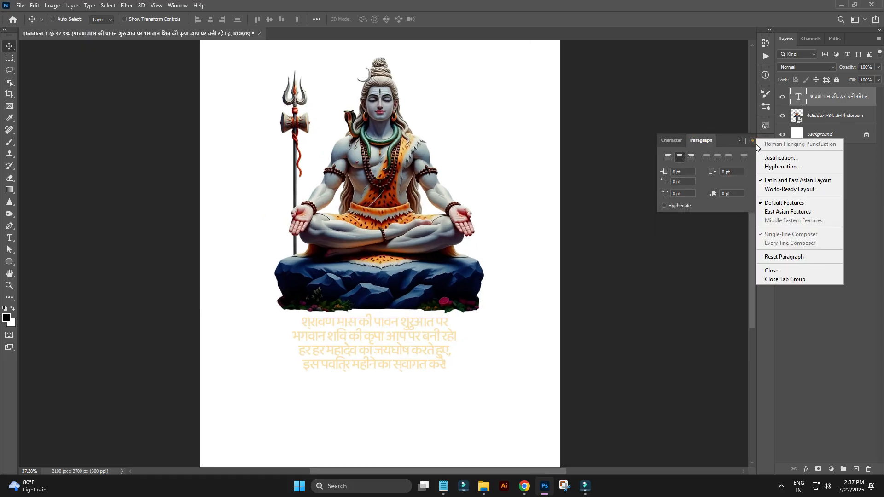
{"action": "left_click", "coordinate": [798, 189]}
{"action": "scroll", "coordinate": [419, 340], "scroll_direction": "up", "scroll_amount": 2}
Change the verse's text colour to a dark grey-brown
{"action": "left_click", "coordinate": [671, 140]}
{"action": "left_click", "coordinate": [738, 197]}
{"action": "left_click", "coordinate": [521, 152]}
{"action": "left_click", "coordinate": [710, 75]}
{"action": "scroll", "coordinate": [396, 354], "scroll_direction": "up", "scroll_amount": 4}
{"action": "scroll", "coordinate": [417, 326], "scroll_direction": "down", "scroll_amount": 3}
{"action": "left_click", "coordinate": [416, 326]}
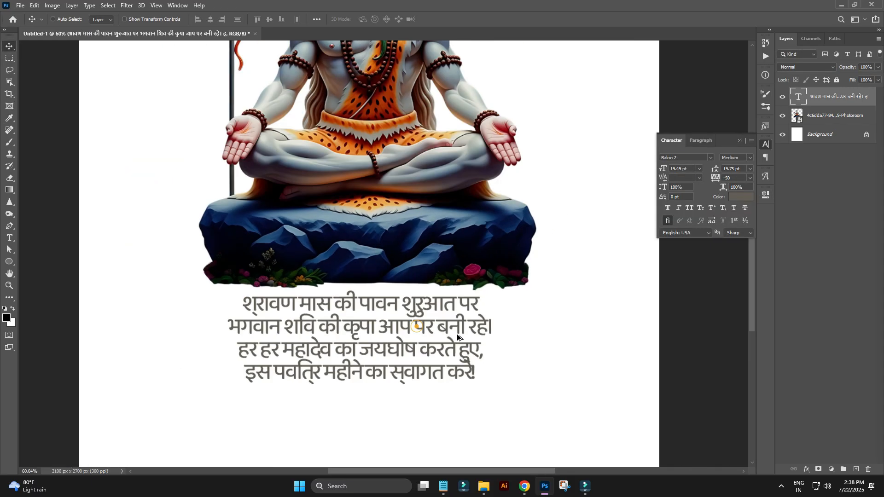
Apply World-Ready Layout to the verse so its Devanagari letters join correctly
{"action": "scroll", "coordinate": [442, 340], "scroll_direction": "up", "scroll_amount": 2}
{"action": "scroll", "coordinate": [415, 147], "scroll_direction": "down", "scroll_amount": 2}
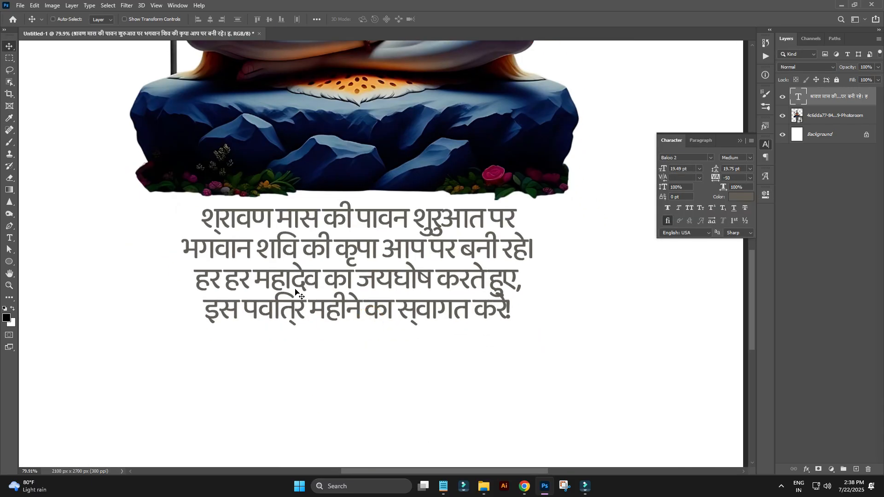
{"action": "scroll", "coordinate": [644, 145], "scroll_direction": "up", "scroll_amount": 2}
{"action": "left_click_drag", "start_coordinate": [340, 279], "coordinate": [442, 296]}
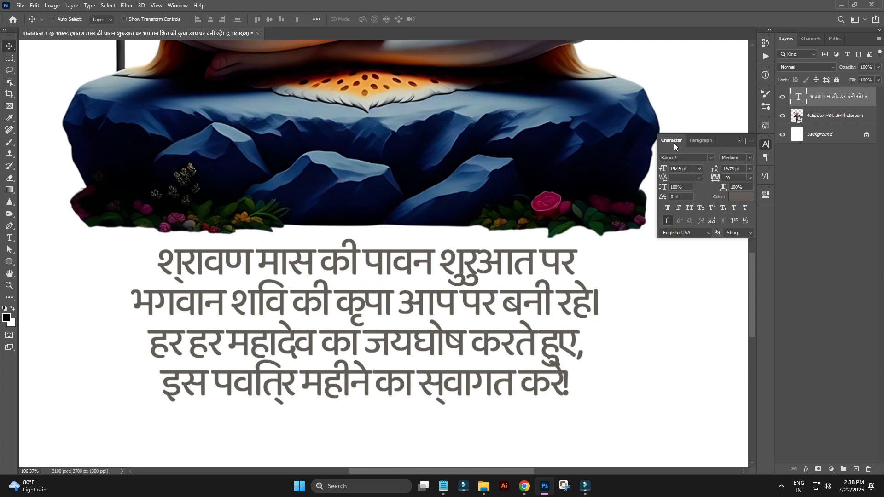
{"action": "left_click", "coordinate": [702, 140]}
{"action": "left_click", "coordinate": [750, 141]}
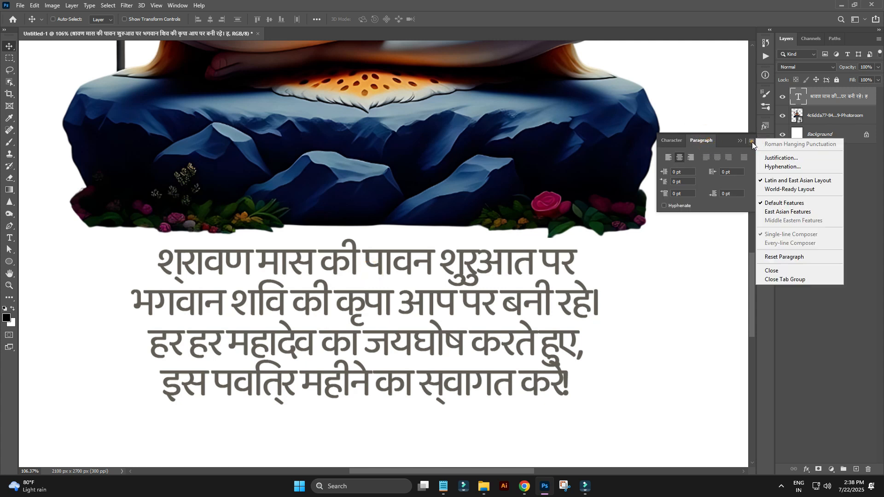
{"action": "left_click", "coordinate": [792, 191]}
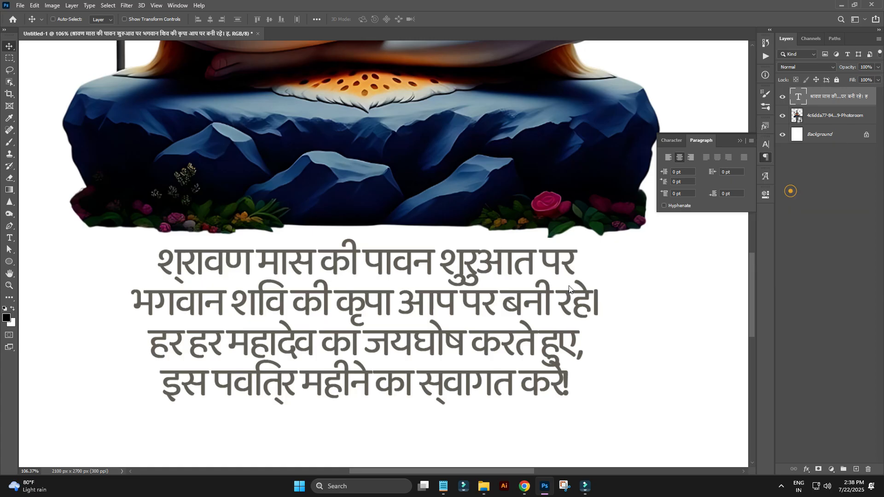
{"action": "scroll", "coordinate": [468, 285], "scroll_direction": "down", "scroll_amount": 5}
{"action": "left_click_drag", "start_coordinate": [459, 304], "coordinate": [457, 302]}
{"action": "key", "text": "ctrl+0"}
{"action": "scroll", "coordinate": [460, 295], "scroll_direction": "down", "scroll_amount": 4}
{"action": "scroll", "coordinate": [396, 278], "scroll_direction": "up", "scroll_amount": 2}
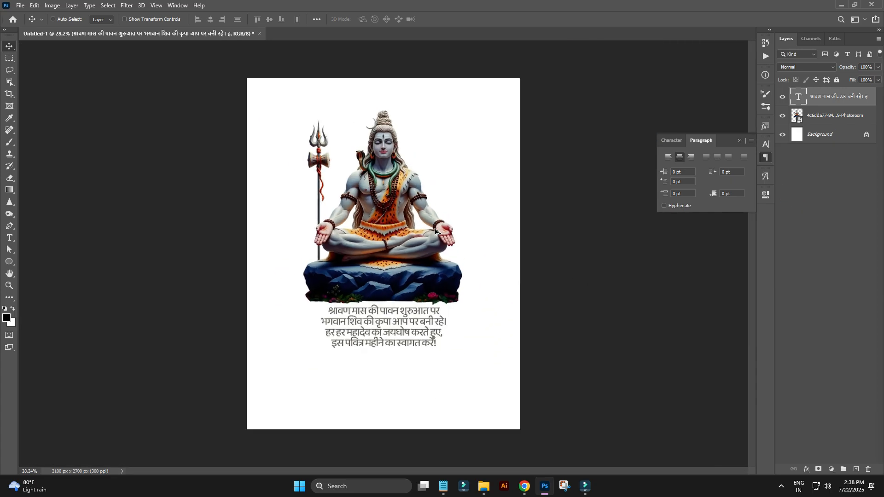
Move the figure and the verse upward together and align them to the canvas's horizontal centre
{"action": "left_click", "coordinate": [383, 277], "text": "ctrl+shift"}
{"action": "scroll", "coordinate": [381, 276], "scroll_direction": "down", "scroll_amount": 3}
{"action": "left_click_drag", "start_coordinate": [381, 274], "coordinate": [380, 258]}
{"action": "left_click", "coordinate": [819, 133]}
{"action": "left_click", "coordinate": [210, 20]}
Duplicate the verse text directly below the original
{"action": "scroll", "coordinate": [391, 304], "scroll_direction": "up", "scroll_amount": 5}
{"action": "left_click_drag", "start_coordinate": [389, 307], "coordinate": [370, 303]}
{"action": "left_click", "coordinate": [402, 232], "text": "ctrl"}
Set the duplicated text to the Infinity-29 font at 55 pt and colour it golden brown
{"action": "double_click", "coordinate": [407, 315]}
{"action": "left_click", "coordinate": [678, 139]}
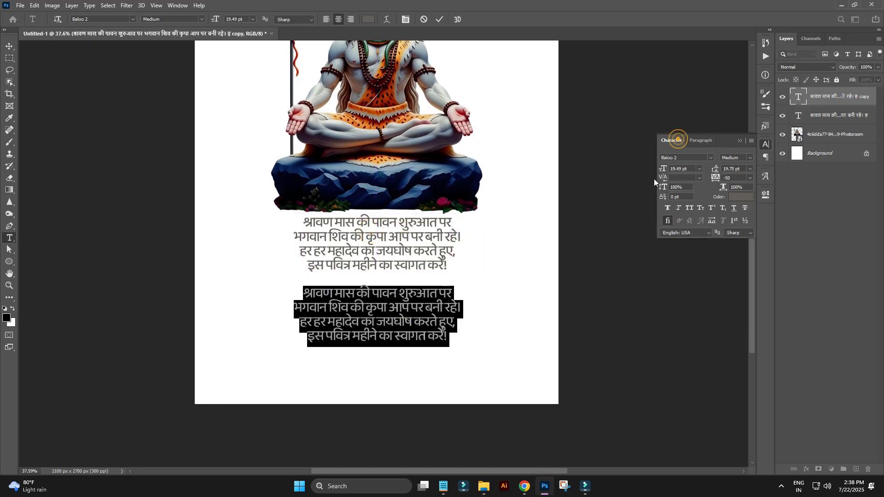
{"action": "left_click_drag", "start_coordinate": [663, 169], "coordinate": [663, 169]}
{"action": "left_click", "coordinate": [687, 157]}
{"action": "type", "text": "inf"}
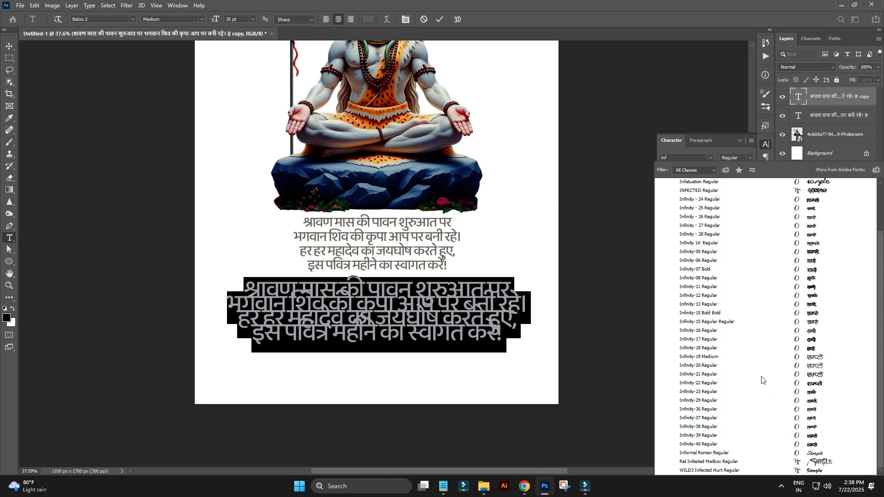
{"action": "left_click", "coordinate": [806, 402]}
{"action": "left_click_drag", "start_coordinate": [662, 169], "coordinate": [671, 169]}
{"action": "left_click", "coordinate": [741, 198]}
{"action": "left_click", "coordinate": [725, 77]}
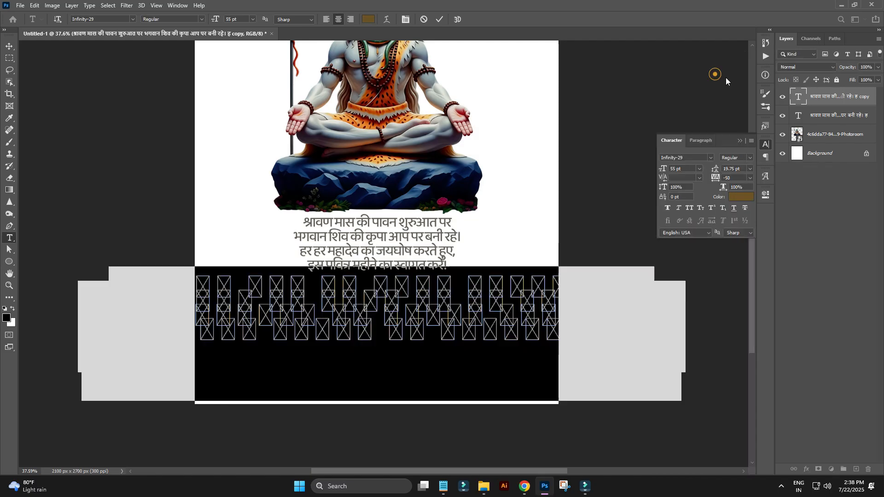
{"action": "left_click", "coordinate": [10, 45]}
Replace the duplicated text with the word श्रावण, inserting its opening श्र character from the Infinity-29 glyphs
{"action": "left_click", "coordinate": [178, 5]}
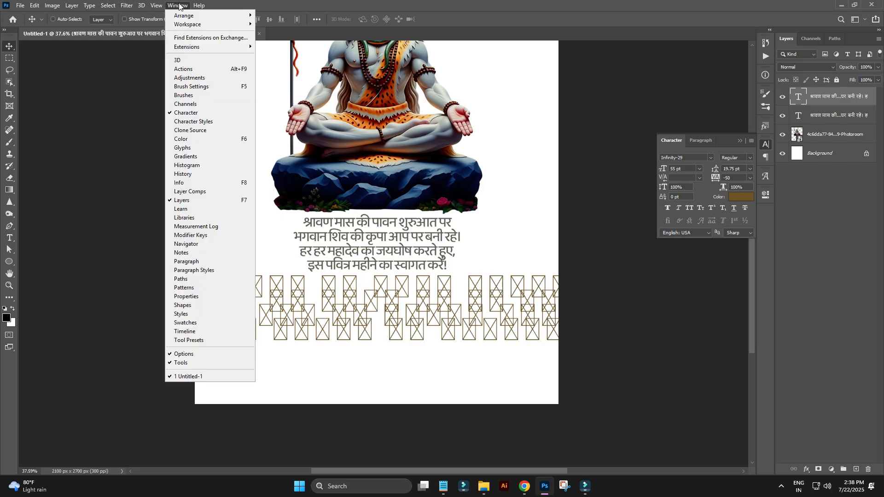
{"action": "left_click", "coordinate": [195, 148]}
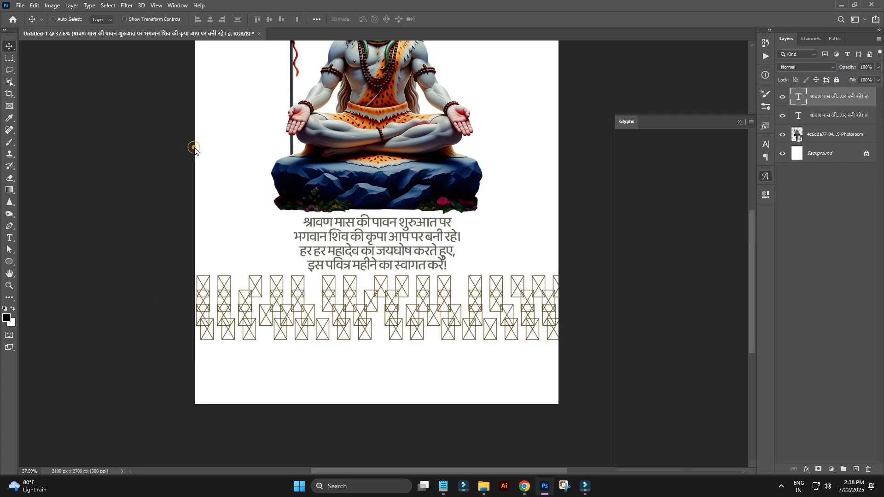
{"action": "double_click", "coordinate": [722, 257]}
{"action": "type", "text": "वण"}
Set the tracking of the word श्रावण to -5
{"action": "key", "text": "ctrl+a"}
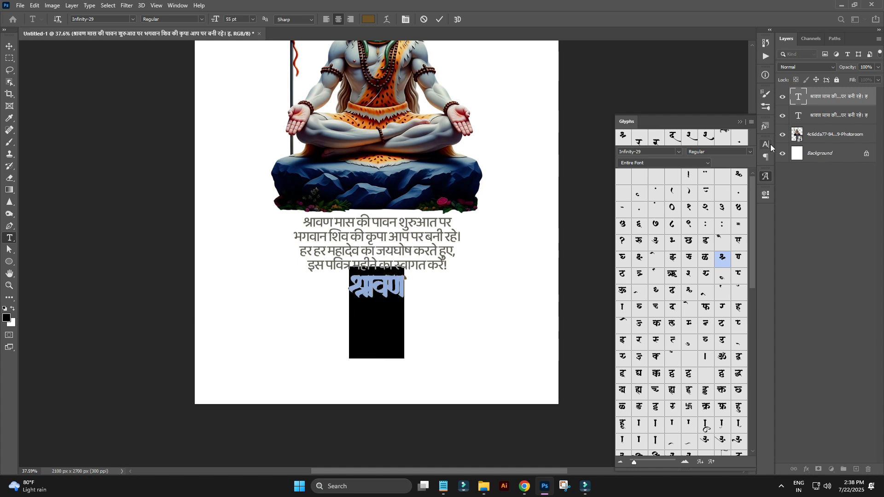
{"action": "left_click", "coordinate": [770, 145]}
{"action": "left_click", "coordinate": [749, 178]}
{"action": "left_click", "coordinate": [737, 223]}
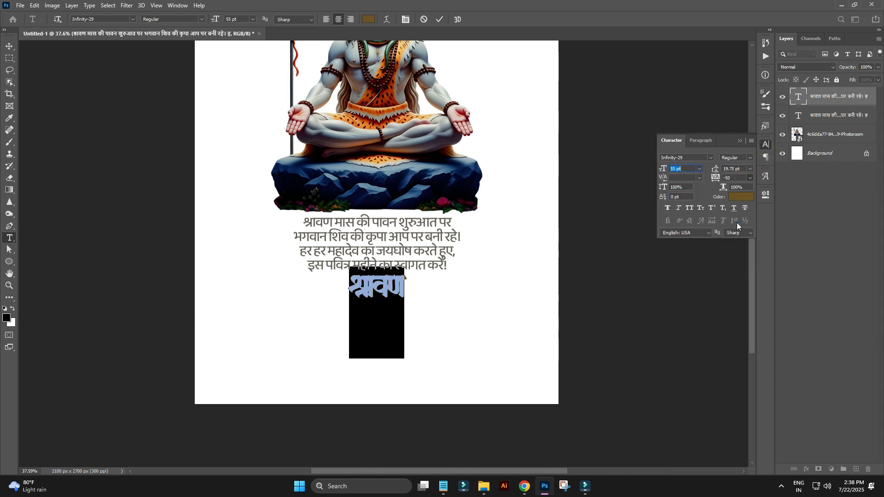
{"action": "left_click", "coordinate": [736, 223]}
{"action": "left_click", "coordinate": [8, 47]}
Move the word श्रावण towards the canvas's left half and enlarge it with Free Transform
{"action": "left_click_drag", "start_coordinate": [386, 330], "coordinate": [362, 337]}
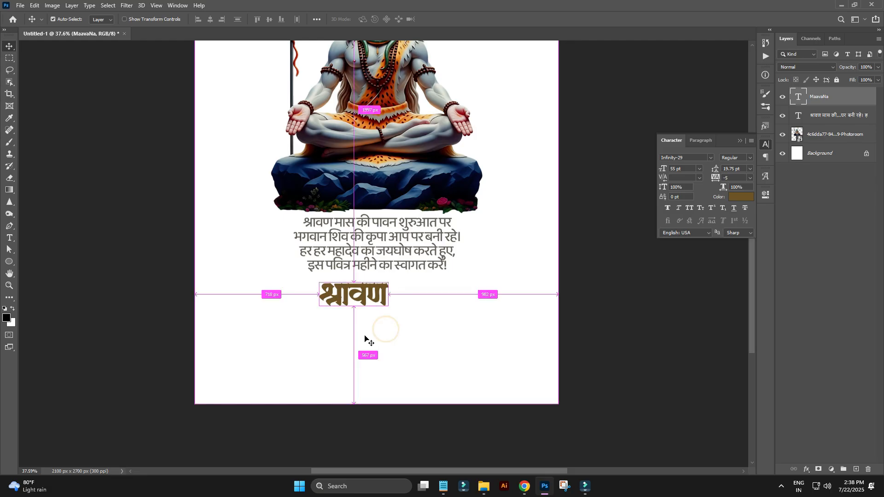
{"action": "key", "text": "ctrl+t"}
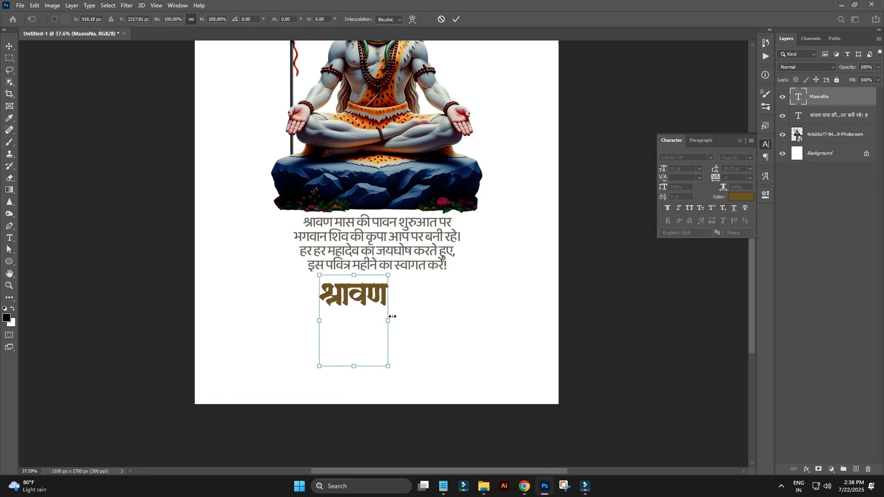
{"action": "left_click_drag", "start_coordinate": [390, 320], "coordinate": [430, 317]}
{"action": "key", "text": "Return"}
Duplicate the word श्रावण to its right and change the copy's text to मासारंभ
{"action": "left_click_drag", "start_coordinate": [399, 274], "coordinate": [416, 299]}
{"action": "scroll", "coordinate": [432, 326], "scroll_direction": "down", "scroll_amount": 3}
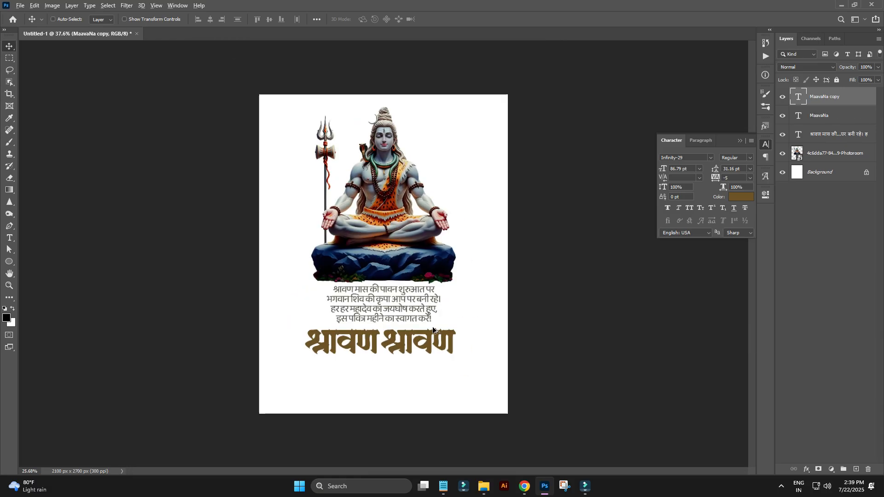
{"action": "double_click", "coordinate": [416, 332]}
{"action": "type", "text": "maasaarM"}
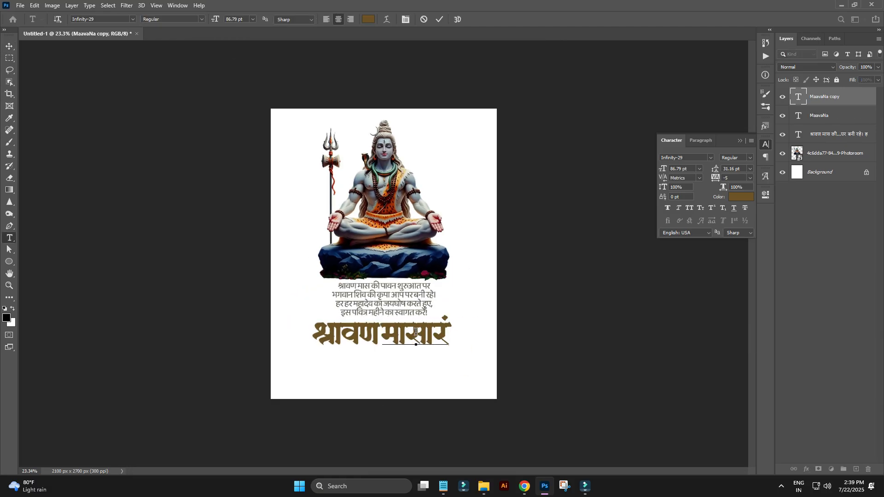
{"action": "type", "text": "Ba"}
{"action": "left_click", "coordinate": [8, 47]}
Place मासारंभ close beside श्रावण and centre the two heading words beneath the verse
{"action": "scroll", "coordinate": [426, 328], "scroll_direction": "up", "scroll_amount": 5}
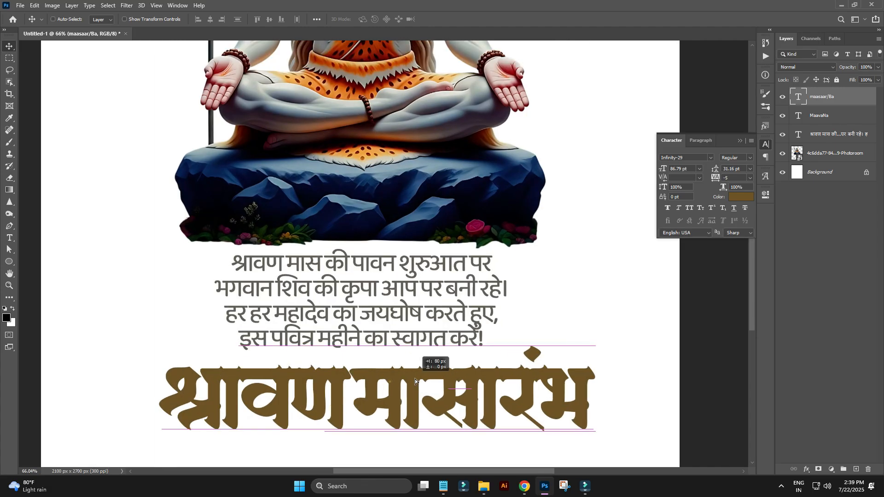
{"action": "left_click", "coordinate": [339, 391], "text": "ctrl+shift"}
{"action": "scroll", "coordinate": [348, 387], "scroll_direction": "down", "scroll_amount": 2}
{"action": "left_click_drag", "start_coordinate": [417, 375], "coordinate": [405, 375]}
Duplicate the verse text straight down to below the heading
{"action": "scroll", "coordinate": [402, 346], "scroll_direction": "down", "scroll_amount": 3}
{"action": "right_click", "coordinate": [365, 293]}
{"action": "left_click", "coordinate": [397, 300]}
{"action": "left_click_drag", "start_coordinate": [398, 304], "coordinate": [398, 373]}
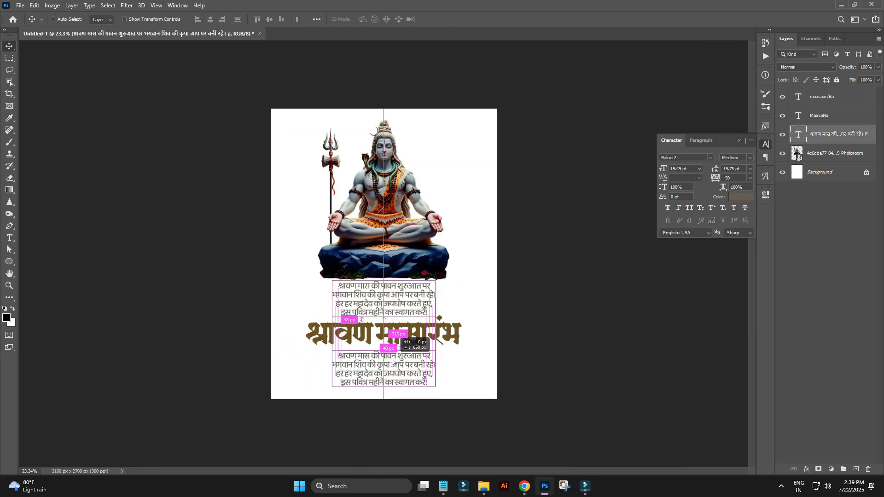
{"action": "scroll", "coordinate": [399, 373], "scroll_direction": "up", "scroll_amount": 4}
Replace the lower verse copy with the greeting श्रावण मासारंभ की हार्दिक शुभकामनाएं! copied from the open Notepad document
{"action": "double_click", "coordinate": [397, 316]}
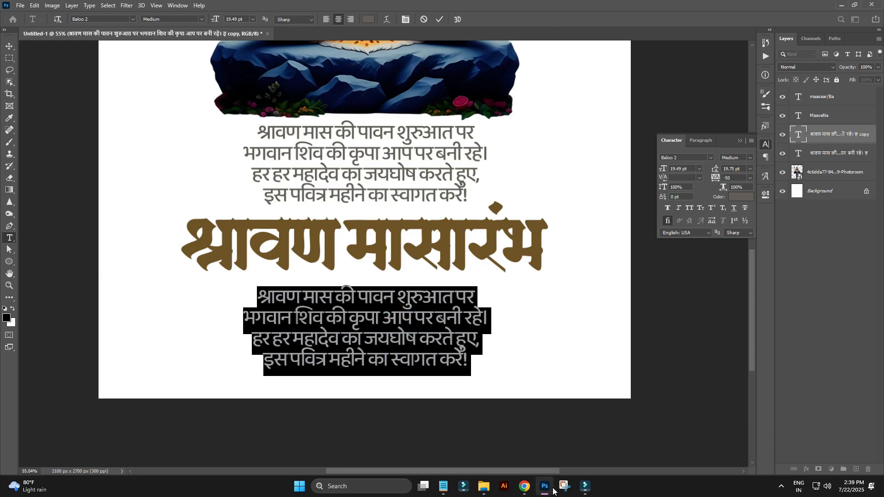
{"action": "left_click", "coordinate": [525, 486]}
{"action": "left_click", "coordinate": [544, 486]}
{"action": "left_click", "coordinate": [443, 486]}
{"action": "left_click_drag", "start_coordinate": [41, 173], "coordinate": [191, 201]}
{"action": "right_click", "coordinate": [125, 193]}
{"action": "left_click", "coordinate": [143, 241]}
{"action": "left_click", "coordinate": [829, 9]}
{"action": "type", "text": "v"}
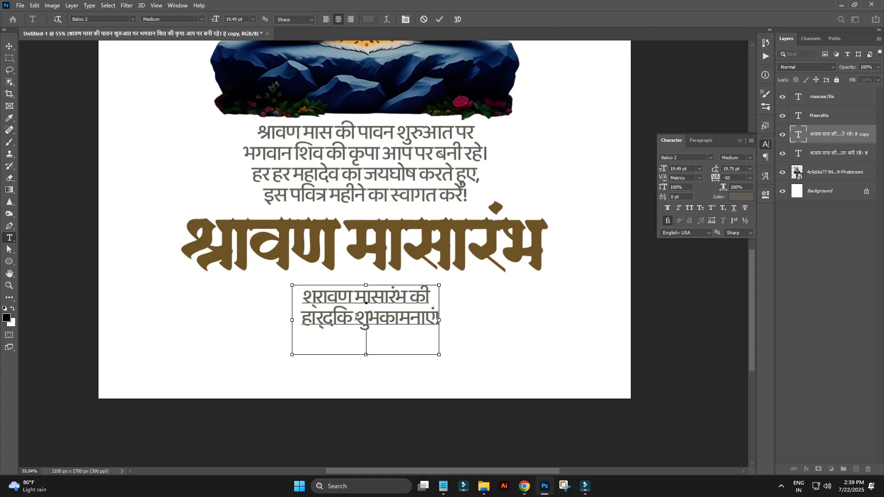
Apply World-Ready Layout to the greeting and remove the extra space before its second line
{"action": "left_click", "coordinate": [8, 47]}
{"action": "left_click", "coordinate": [701, 140]}
{"action": "left_click", "coordinate": [751, 141]}
{"action": "left_click", "coordinate": [782, 188]}
{"action": "double_click", "coordinate": [308, 306]}
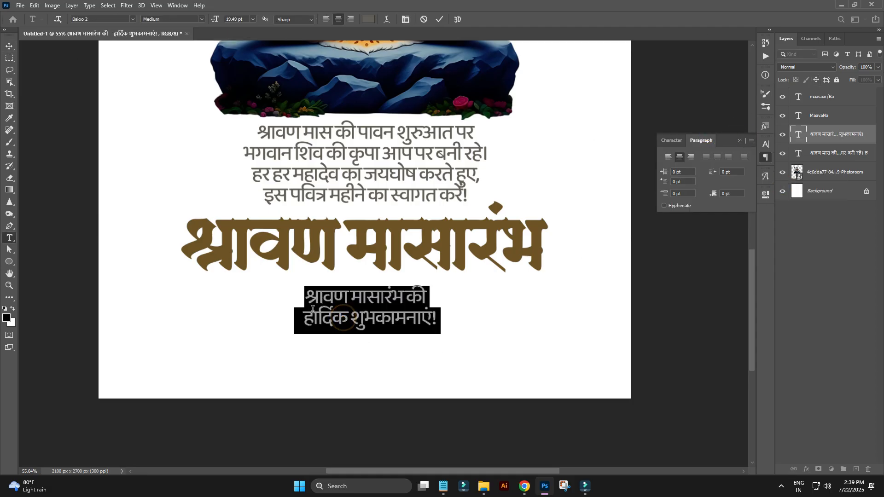
{"action": "left_click", "coordinate": [307, 318]}
Set the greeting's second line, हार्दिक शुभकामनाएं!, to Bold at 25 pt
{"action": "left_click_drag", "start_coordinate": [302, 323], "coordinate": [662, 318]}
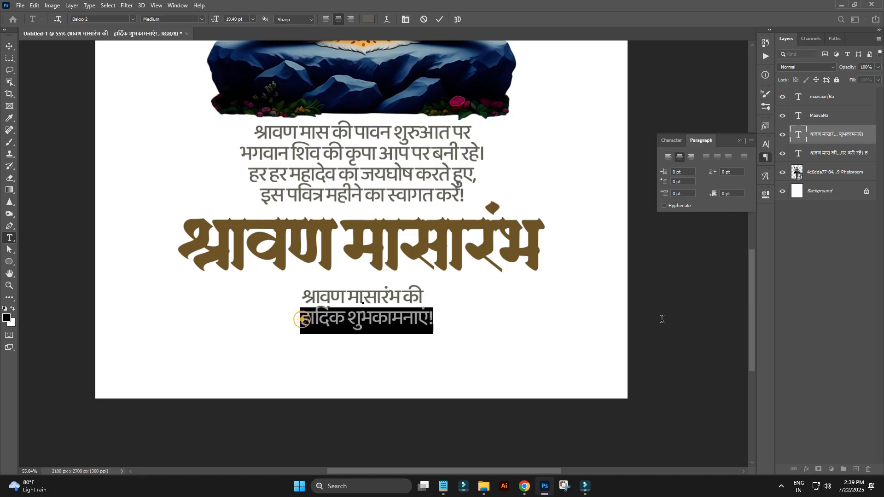
{"action": "left_click", "coordinate": [673, 141]}
{"action": "left_click_drag", "start_coordinate": [663, 168], "coordinate": [668, 168]}
{"action": "left_click", "coordinate": [750, 158]}
{"action": "left_click", "coordinate": [742, 195]}
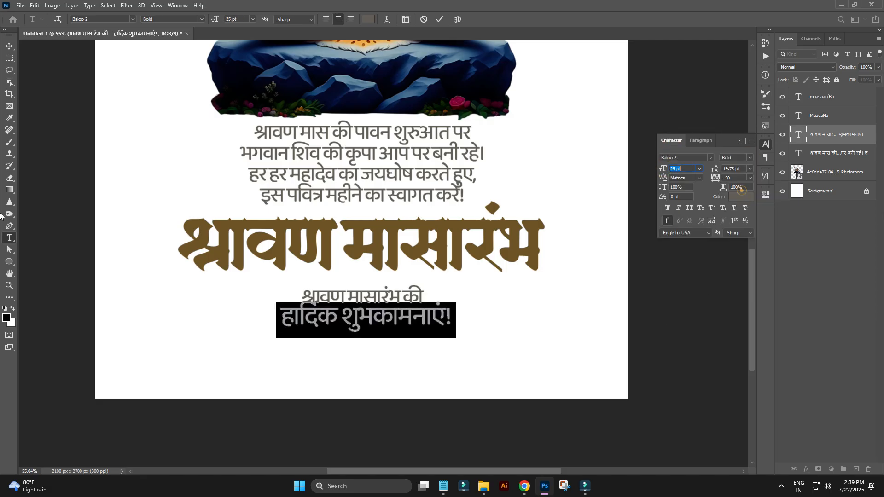
{"action": "left_click", "coordinate": [9, 46]}
Move the greeting up close beneath the heading and set its line spacing to 24 pt
{"action": "scroll", "coordinate": [318, 165], "scroll_direction": "down", "scroll_amount": 2}
{"action": "left_click_drag", "start_coordinate": [396, 280], "coordinate": [392, 269]}
{"action": "left_click_drag", "start_coordinate": [376, 300], "coordinate": [376, 298]}
{"action": "left_click_drag", "start_coordinate": [714, 169], "coordinate": [710, 170]}
{"action": "left_click_drag", "start_coordinate": [382, 270], "coordinate": [382, 271]}
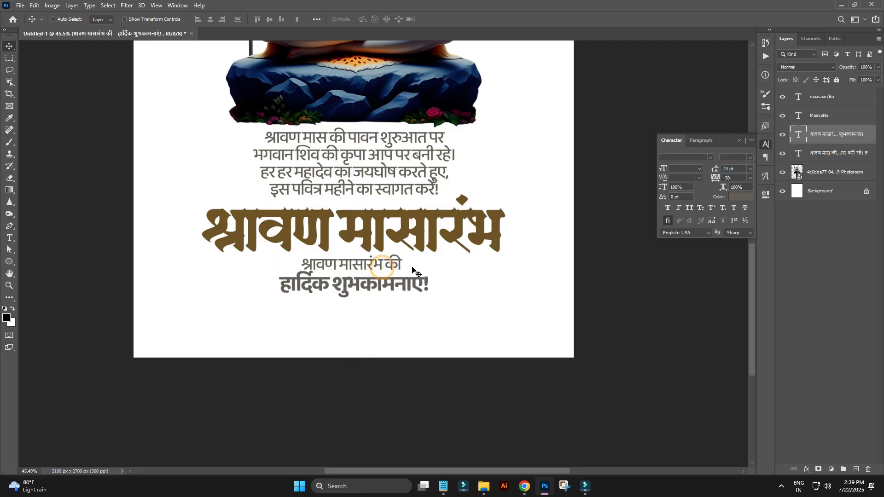
Scale the verse between the figure and the heading down slightly to leave more space around it
{"action": "scroll", "coordinate": [406, 262], "scroll_direction": "down", "scroll_amount": 5}
{"action": "scroll", "coordinate": [377, 412], "scroll_direction": "up", "scroll_amount": 5}
{"action": "left_click_drag", "start_coordinate": [423, 439], "coordinate": [412, 335]}
{"action": "scroll", "coordinate": [413, 335], "scroll_direction": "down", "scroll_amount": 5}
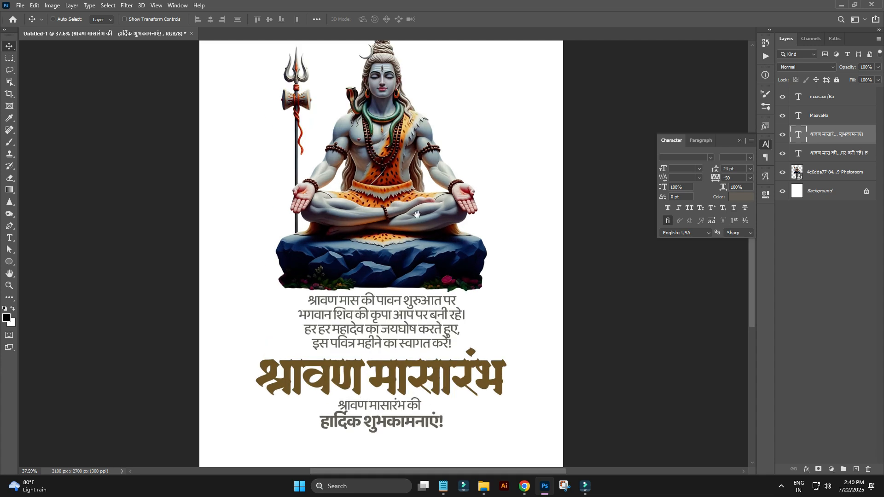
{"action": "scroll", "coordinate": [405, 322], "scroll_direction": "down", "scroll_amount": 1}
{"action": "left_click", "coordinate": [408, 315], "text": "ctrl"}
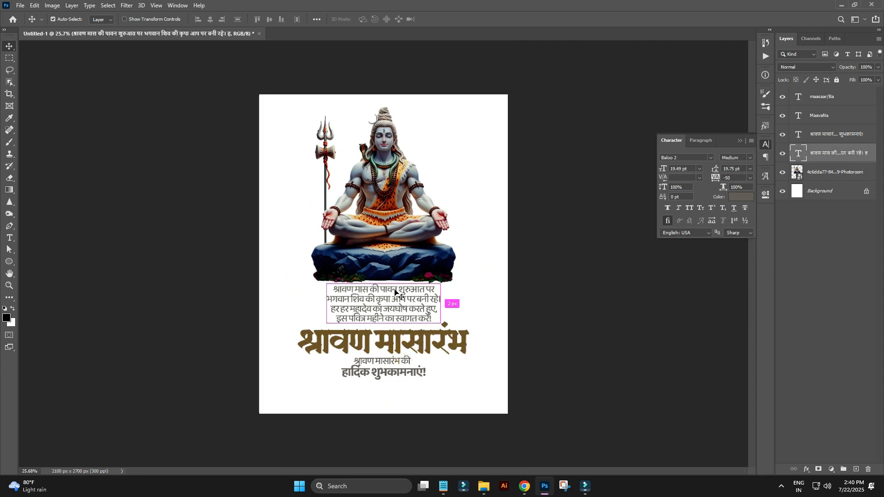
{"action": "key", "text": "ctrl+t"}
{"action": "left_click_drag", "start_coordinate": [383, 284], "coordinate": [399, 228]}
{"action": "key", "text": "Return"}
Replace the letter स in मासारंभ with an Infinity-29 alternate glyph that has a long curling tail
{"action": "scroll", "coordinate": [391, 295], "scroll_direction": "up", "scroll_amount": 5}
{"action": "right_click", "coordinate": [460, 288]}
{"action": "left_click", "coordinate": [476, 295]}
{"action": "double_click", "coordinate": [454, 294]}
{"action": "left_click_drag", "start_coordinate": [413, 284], "coordinate": [435, 269]}
{"action": "left_click", "coordinate": [764, 176]}
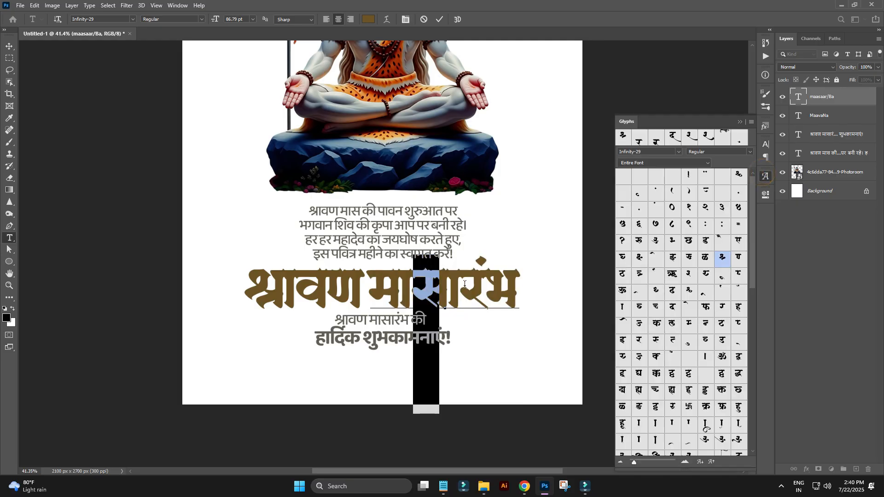
{"action": "scroll", "coordinate": [672, 276], "scroll_direction": "down", "scroll_amount": 10}
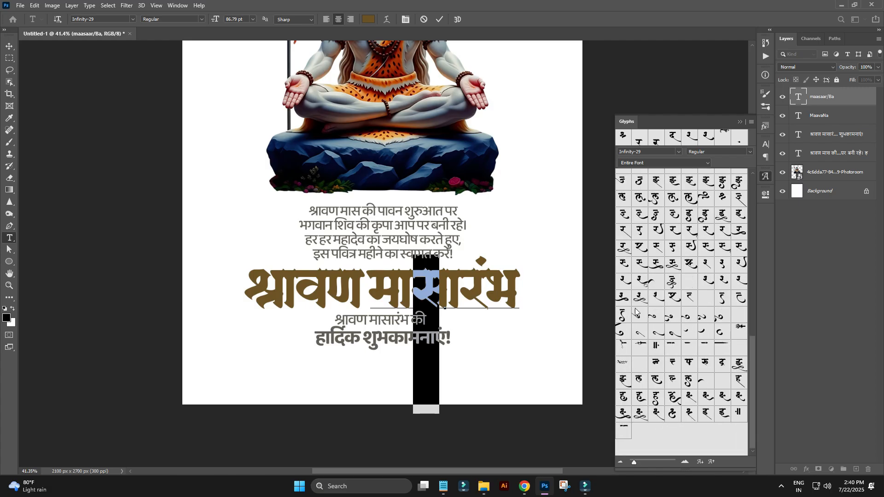
{"action": "double_click", "coordinate": [640, 264]}
{"action": "double_click", "coordinate": [625, 266]}
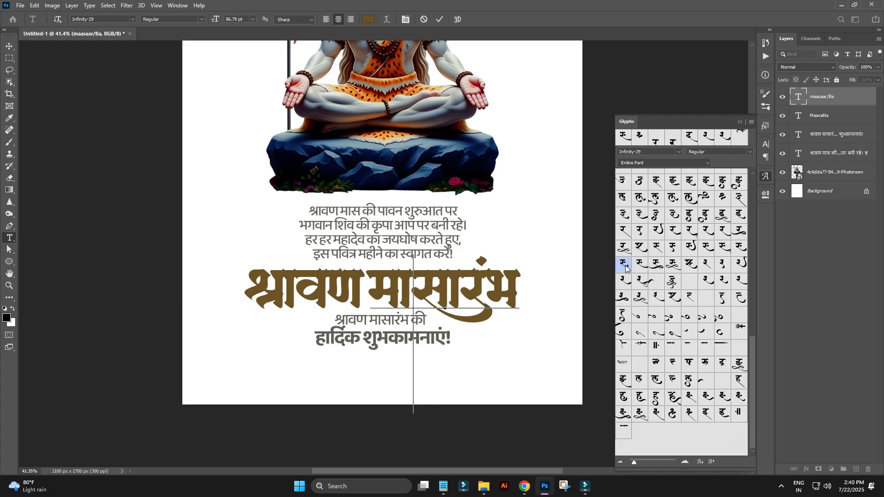
{"action": "double_click", "coordinate": [723, 247]}
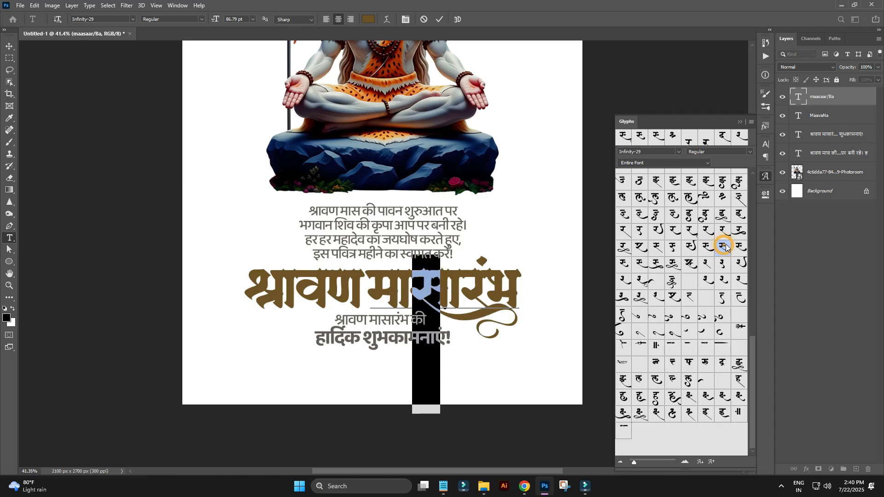
{"action": "left_click", "coordinate": [8, 47]}
{"action": "key", "text": "ctrl+0"}
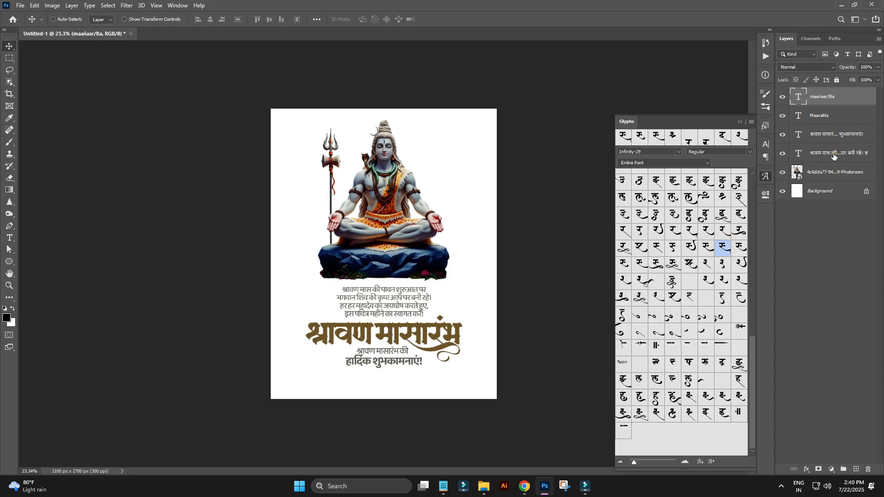
Scale the verse, heading and greeting down slightly as one group and move them up beneath the figure
{"action": "left_click", "coordinate": [833, 157], "text": "shift"}
{"action": "key", "text": "ctrl+t"}
{"action": "left_click_drag", "start_coordinate": [386, 285], "coordinate": [386, 289]}
{"action": "key", "text": "Return"}
{"action": "left_click_drag", "start_coordinate": [401, 337], "coordinate": [394, 330]}
{"action": "key", "text": "ctrl+0"}
Reposition the two-line greeting beneath the heading, centred horizontally on the poster
{"action": "right_click", "coordinate": [375, 395]}
{"action": "left_click", "coordinate": [407, 403]}
{"action": "right_click", "coordinate": [407, 404]}
{"action": "left_click", "coordinate": [420, 409]}
{"action": "mouse_move", "coordinate": [420, 408]}
{"action": "left_mouse_down"}
{"action": "mouse_move", "coordinate": [408, 399]}
{"action": "mouse_move", "coordinate": [412, 407]}
{"action": "left_mouse_up"}
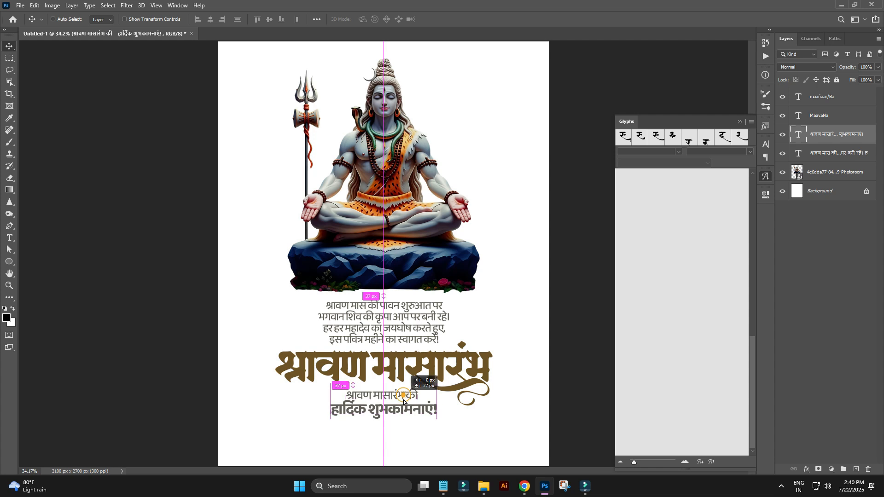
Convert the two text layers of the heading श्रावण मासारंभ into one smart object
{"action": "scroll", "coordinate": [444, 322], "scroll_direction": "down", "scroll_amount": 2}
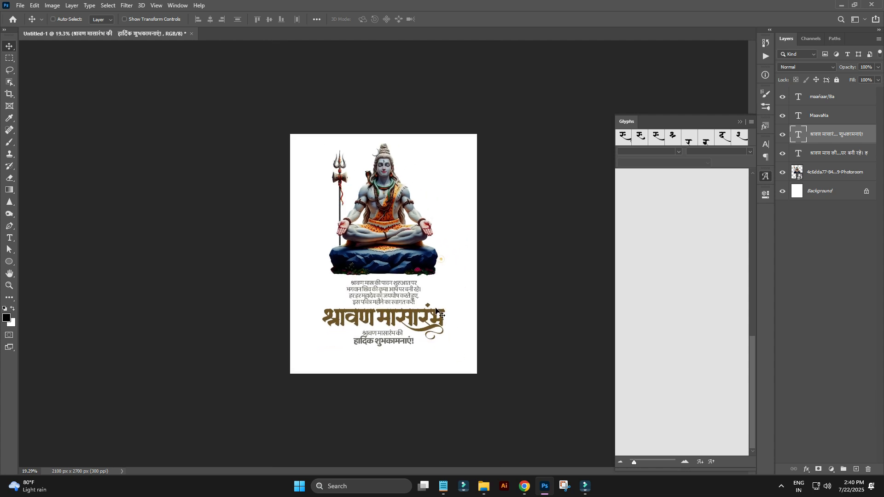
{"action": "scroll", "coordinate": [437, 311], "scroll_direction": "up", "scroll_amount": 3}
{"action": "left_click", "coordinate": [434, 372], "text": "ctrl"}
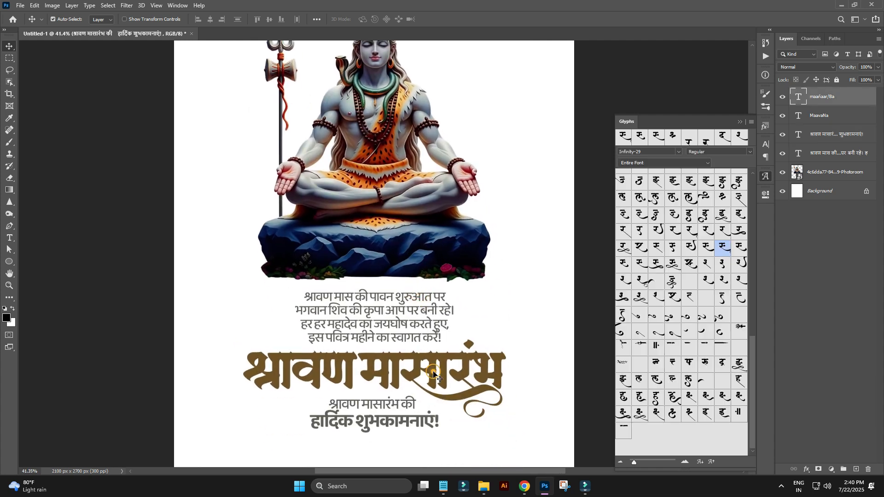
{"action": "scroll", "coordinate": [434, 373], "scroll_direction": "down", "scroll_amount": 2}
{"action": "left_click", "coordinate": [829, 114], "text": "shift"}
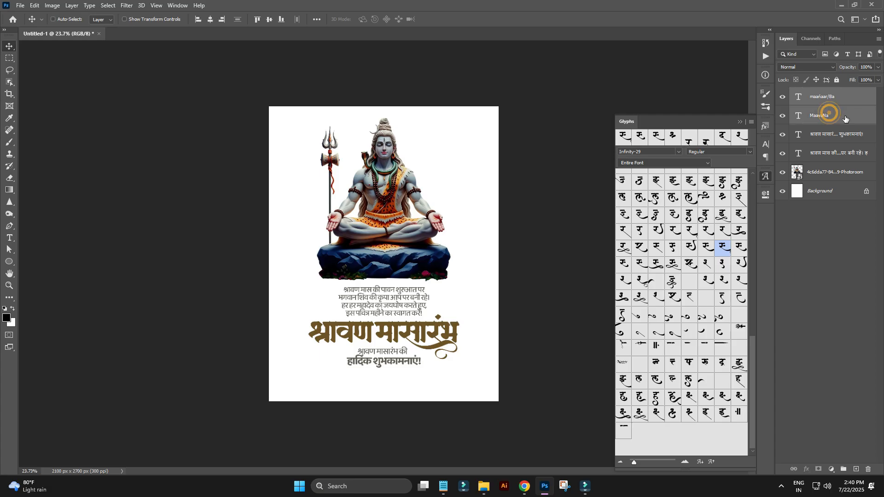
{"action": "right_click", "coordinate": [829, 114]}
{"action": "left_click", "coordinate": [782, 174]}
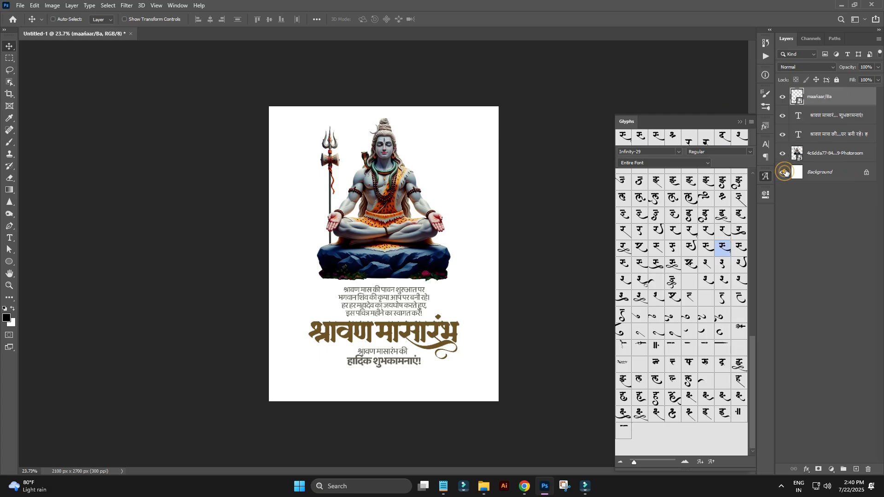
Apply a linear orange Gradient Overlay at 90° and 100% opacity to the heading श्रावण मासारंभ
{"action": "scroll", "coordinate": [765, 118], "scroll_direction": "up", "scroll_amount": 3}
{"action": "left_click", "coordinate": [742, 122]}
{"action": "scroll", "coordinate": [722, 135], "scroll_direction": "down", "scroll_amount": 1}
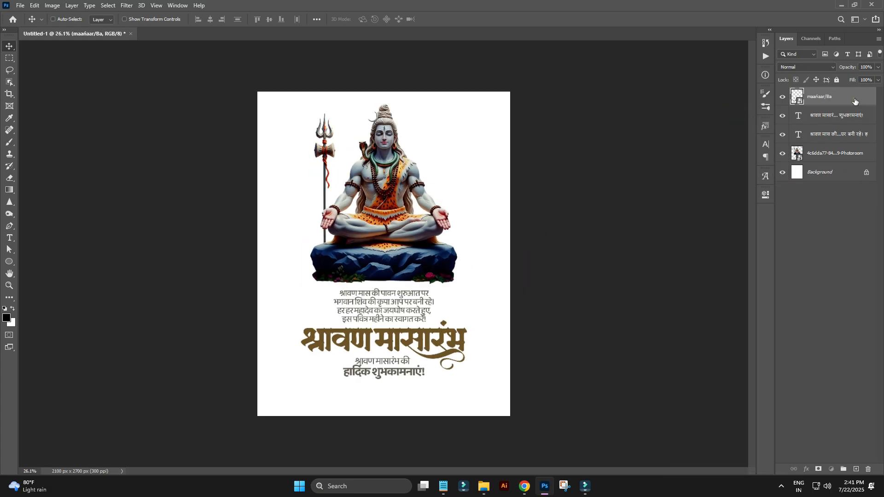
{"action": "double_click", "coordinate": [852, 98]}
{"action": "left_click", "coordinate": [527, 246]}
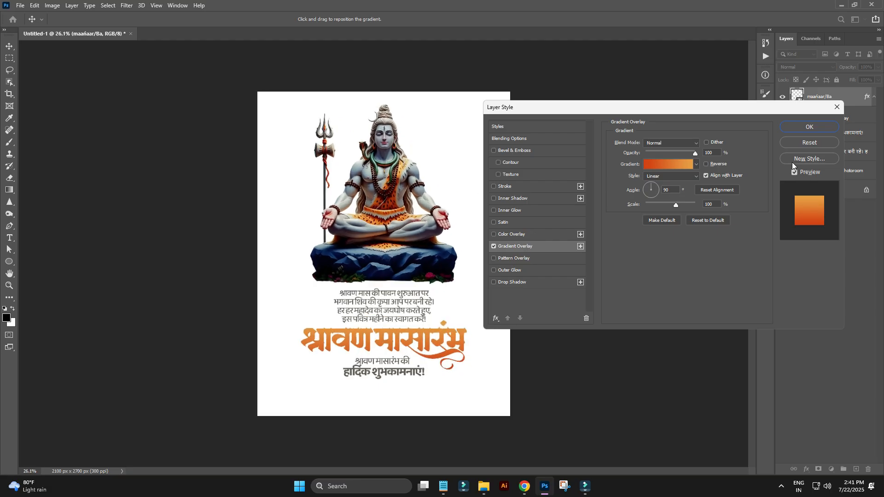
{"action": "left_click", "coordinate": [809, 127]}
Recolour the greeting line हार्दिक शुभकामनाएं! to dark blue
{"action": "scroll", "coordinate": [409, 333], "scroll_direction": "up", "scroll_amount": 4}
{"action": "double_click", "coordinate": [410, 333]}
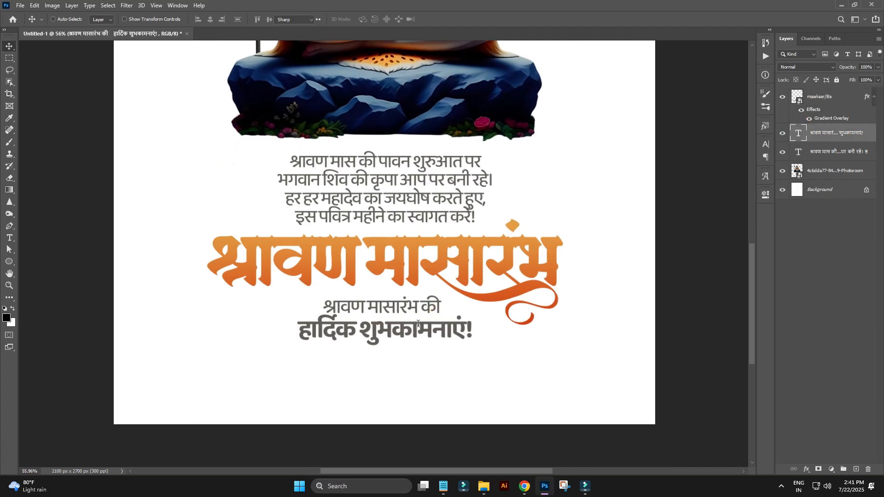
{"action": "triple_click", "coordinate": [396, 332]}
{"action": "left_click", "coordinate": [765, 144]}
{"action": "left_click", "coordinate": [738, 198]}
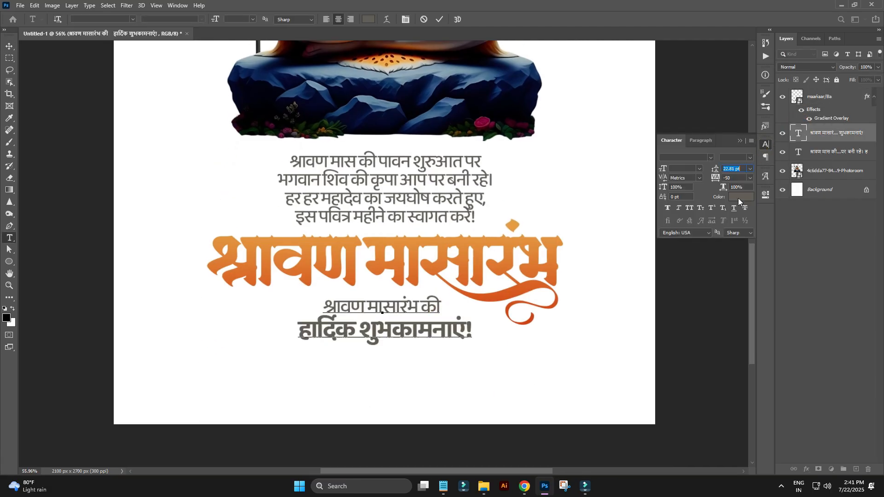
{"action": "left_click", "coordinate": [436, 81]}
{"action": "left_click", "coordinate": [705, 77]}
{"action": "left_click", "coordinate": [9, 46]}
Duplicate the verse beside the figure's head and replace the copy's text with हर हर महादेव!
{"action": "left_click_drag", "start_coordinate": [372, 75], "coordinate": [377, 203]}
{"action": "scroll", "coordinate": [379, 218], "scroll_direction": "down", "scroll_amount": 5}
{"action": "left_click_drag", "start_coordinate": [389, 320], "coordinate": [454, 166]}
{"action": "double_click", "coordinate": [455, 157]}
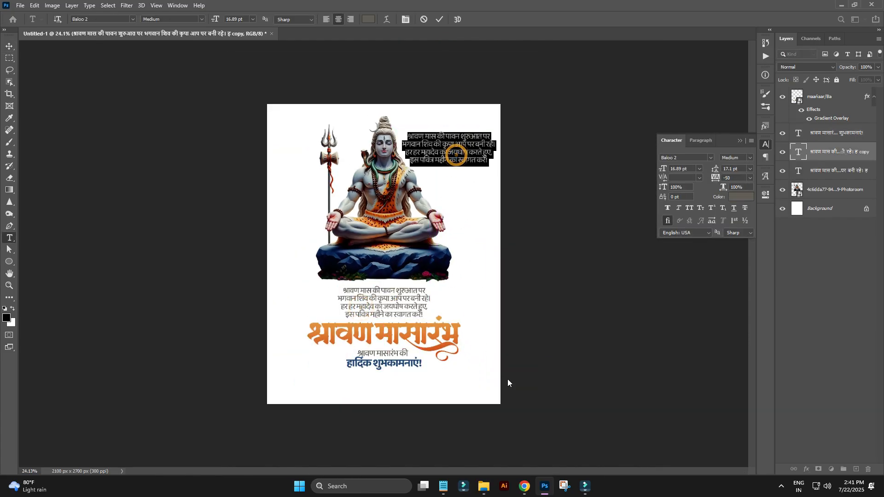
{"action": "type", "text": "हर हर महादेव।"}
Split the phrase into two text layers, हर हर and महादेव!, with the second line offset beneath the first
{"action": "scroll", "coordinate": [441, 142], "scroll_direction": "up", "scroll_amount": 7}
{"action": "double_click", "coordinate": [466, 122]}
{"action": "key", "text": "ctrl+x"}
{"action": "left_click_drag", "start_coordinate": [460, 133], "coordinate": [482, 130]}
{"action": "left_click", "coordinate": [9, 48]}
{"action": "double_click", "coordinate": [446, 142]}
{"action": "key", "text": "ctrl+v"}
{"action": "left_click", "coordinate": [10, 48]}
Set the हर हर and महादेव! text layers to the Poppins Bold font
{"action": "scroll", "coordinate": [495, 106], "scroll_direction": "up", "scroll_amount": 4}
{"action": "scroll", "coordinate": [482, 131], "scroll_direction": "down", "scroll_amount": 3}
{"action": "left_click", "coordinate": [825, 175], "text": "ctrl"}
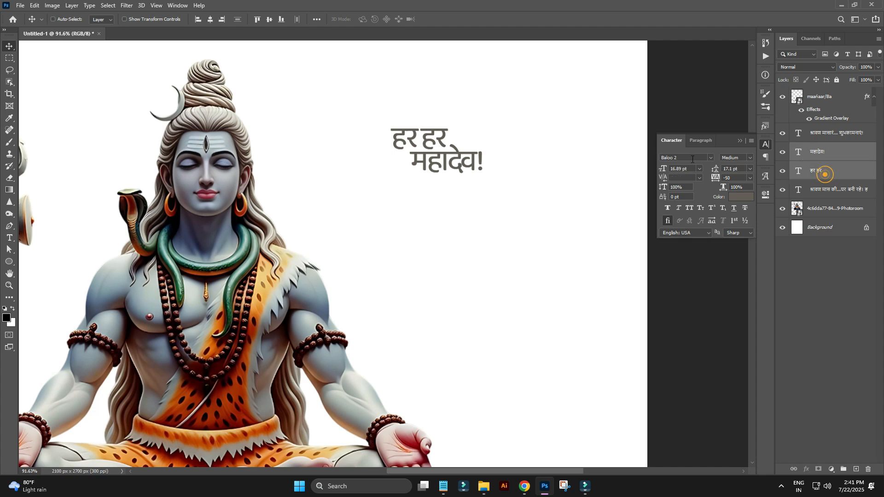
{"action": "type", "text": "pop"}
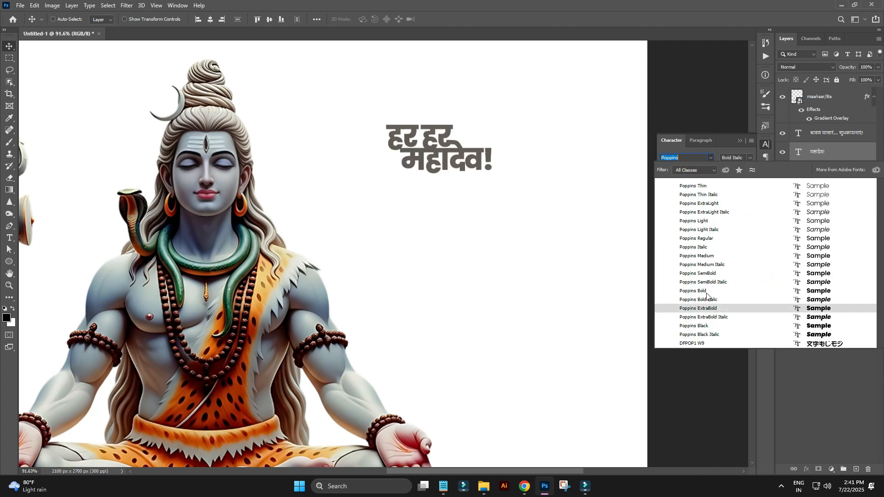
{"action": "left_click", "coordinate": [706, 290]}
Adjust the position of महादेव! so it fits closely beneath हर हर
{"action": "left_click", "coordinate": [466, 158], "text": "ctrl"}
{"action": "scroll", "coordinate": [454, 157], "scroll_direction": "up", "scroll_amount": 5}
{"action": "left_click_drag", "start_coordinate": [473, 151], "coordinate": [479, 158]}
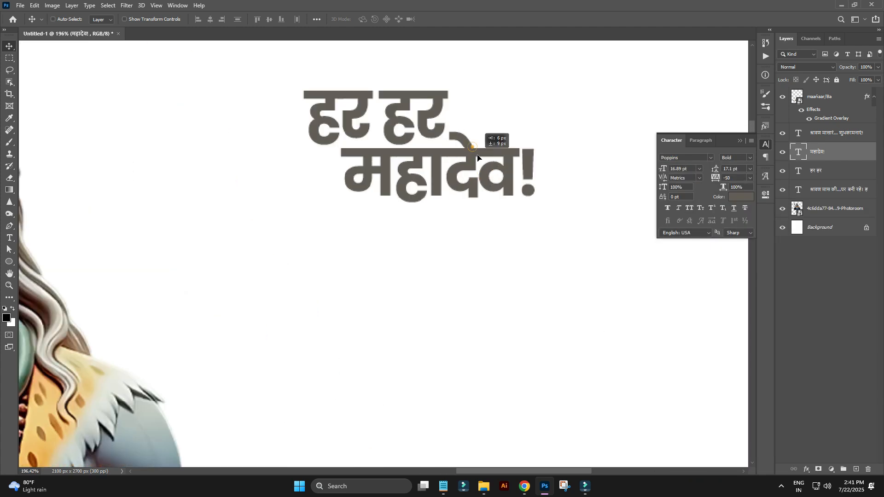
Scale हर हर and महादेव! up together to 29.72 pt and place them beside the figure's head
{"action": "left_click", "coordinate": [418, 108], "text": "ctrl+shift"}
{"action": "scroll", "coordinate": [423, 155], "scroll_direction": "down", "scroll_amount": 7}
{"action": "key", "text": "ctrl+t"}
{"action": "left_click_drag", "start_coordinate": [422, 171], "coordinate": [421, 198]}
{"action": "left_click_drag", "start_coordinate": [418, 149], "coordinate": [374, 183]}
{"action": "scroll", "coordinate": [432, 160], "scroll_direction": "down", "scroll_amount": 7}
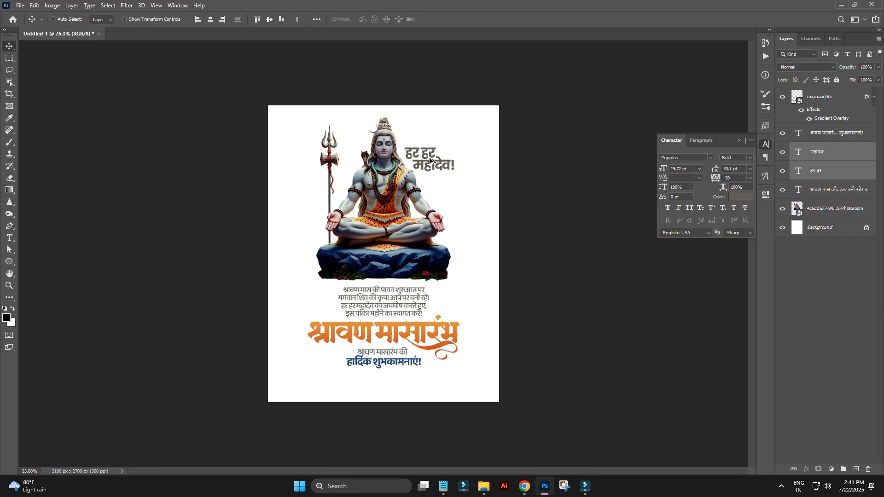
Convert the हर हर and महादेव! text layers into a single smart object
{"action": "scroll", "coordinate": [431, 161], "scroll_direction": "up", "scroll_amount": 6}
{"action": "left_click_drag", "start_coordinate": [477, 153], "coordinate": [442, 210]}
{"action": "scroll", "coordinate": [438, 236], "scroll_direction": "down", "scroll_amount": 6}
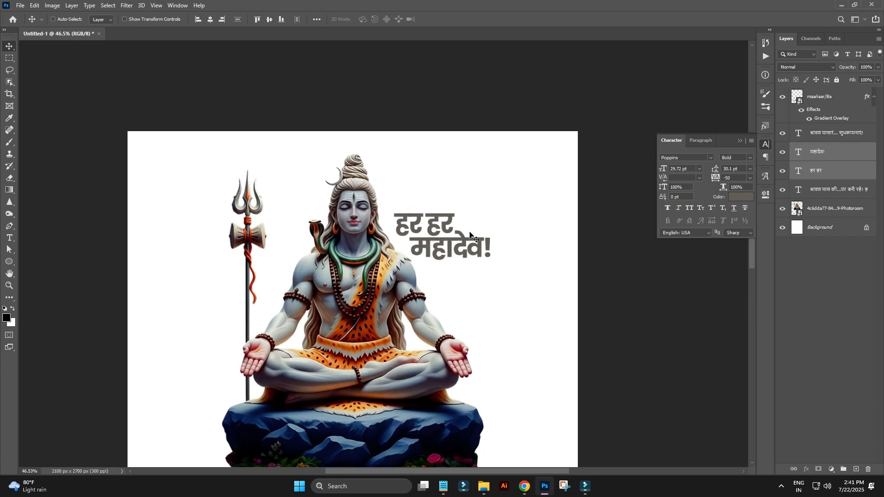
{"action": "right_click", "coordinate": [828, 155]}
{"action": "left_click", "coordinate": [751, 171]}
Duplicate the हर हर महादेव! smart object and scale the copy down beneath the original
{"action": "scroll", "coordinate": [471, 106], "scroll_direction": "up", "scroll_amount": 8}
{"action": "left_click_drag", "start_coordinate": [429, 95], "coordinate": [485, 165]}
{"action": "key", "text": "ctrl+t"}
{"action": "left_click_drag", "start_coordinate": [524, 191], "coordinate": [316, 129]}
{"action": "key", "text": "Return"}
{"action": "scroll", "coordinate": [432, 145], "scroll_direction": "down", "scroll_amount": 2}
Add more copies of हर हर महादेव! in varied sizes to build a scattered pattern around the figure
{"action": "key", "text": "ctrl+t"}
{"action": "key", "text": "Return"}
{"action": "scroll", "coordinate": [452, 212], "scroll_direction": "down", "scroll_amount": 1}
{"action": "key", "text": "ctrl+t"}
{"action": "key", "text": "Return"}
{"action": "key", "text": "ctrl+t"}
{"action": "key", "text": "Return"}
Transform a selected group of the हर हर महादेव! copies to fit the pattern beside the figure
{"action": "left_click", "coordinate": [819, 209], "text": "shift"}
{"action": "scroll", "coordinate": [450, 206], "scroll_direction": "down", "scroll_amount": 2}
{"action": "key", "text": "ctrl+t"}
{"action": "mouse_move", "coordinate": [347, 166]}
{"action": "left_mouse_down"}
{"action": "mouse_move", "coordinate": [437, 213]}
{"action": "mouse_move", "coordinate": [335, 170]}
{"action": "left_mouse_up"}
{"action": "key", "text": "Return"}
Move all the हर हर महादेव! copies behind the figure and lower their opacity to 18%
{"action": "left_click", "coordinate": [828, 285], "text": "shift"}
{"action": "left_click_drag", "start_coordinate": [827, 284], "coordinate": [825, 349]}
{"action": "scroll", "coordinate": [460, 230], "scroll_direction": "down", "scroll_amount": 3}
{"action": "left_click_drag", "start_coordinate": [851, 69], "coordinate": [808, 92]}
{"action": "mouse_move", "coordinate": [524, 180]}
{"action": "left_mouse_down"}
{"action": "mouse_move", "coordinate": [520, 195]}
{"action": "mouse_move", "coordinate": [518, 179]}
{"action": "left_mouse_up"}
{"action": "left_click", "coordinate": [545, 223]}
Place the green leaves cut-out on the poster behind the figure, then scale and position it
{"action": "scroll", "coordinate": [402, 128], "scroll_direction": "down", "scroll_amount": 2}
{"action": "scroll", "coordinate": [398, 322], "scroll_direction": "up", "scroll_amount": 11}
{"action": "left_click_drag", "start_coordinate": [432, 327], "coordinate": [481, 44]}
{"action": "scroll", "coordinate": [472, 195], "scroll_direction": "down", "scroll_amount": 10}
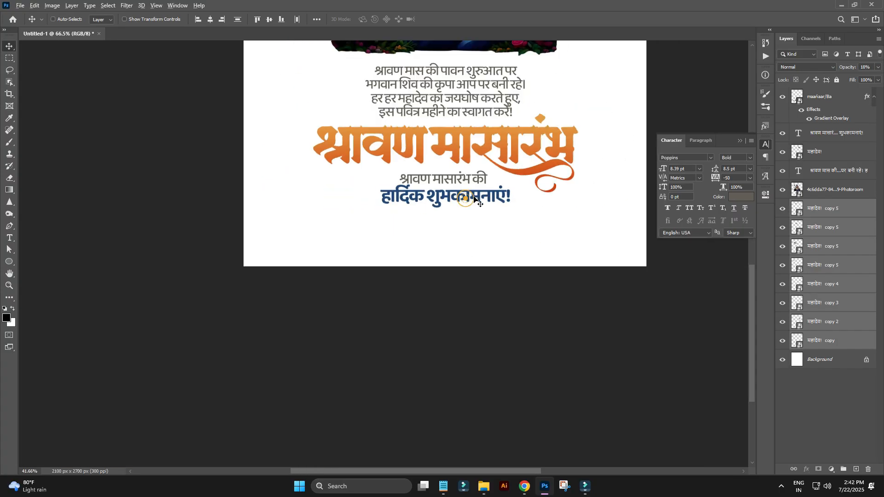
{"action": "scroll", "coordinate": [454, 252], "scroll_direction": "down", "scroll_amount": 3}
{"action": "left_click_drag", "start_coordinate": [543, 484], "coordinate": [358, 227]}
{"action": "left_click_drag", "start_coordinate": [462, 163], "coordinate": [384, 69]}
{"action": "left_click_drag", "start_coordinate": [280, 266], "coordinate": [353, 169]}
{"action": "left_click_drag", "start_coordinate": [473, 60], "coordinate": [485, 85]}
{"action": "left_click", "coordinate": [485, 85]}
Add two copies of the green leaves and arrange them around the figure and along the poster's edges
{"action": "left_click_drag", "start_coordinate": [278, 142], "coordinate": [497, 286]}
{"action": "scroll", "coordinate": [533, 305], "scroll_direction": "up", "scroll_amount": 3}
{"action": "left_click_drag", "start_coordinate": [509, 373], "coordinate": [556, 164]}
{"action": "left_click_drag", "start_coordinate": [573, 89], "coordinate": [586, 271]}
{"action": "scroll", "coordinate": [519, 268], "scroll_direction": "down", "scroll_amount": 3}
{"action": "key", "text": "ctrl+t"}
{"action": "left_click_drag", "start_coordinate": [481, 202], "coordinate": [466, 139]}
{"action": "left_click_drag", "start_coordinate": [626, 98], "coordinate": [582, 62]}
{"action": "left_click_drag", "start_coordinate": [421, 299], "coordinate": [502, 285]}
{"action": "double_click", "coordinate": [502, 284]}
Enlarge the light-blue texture image to 2700 × 2700 px to cover the poster and move it directly above the Background layer
{"action": "scroll", "coordinate": [460, 294], "scroll_direction": "up", "scroll_amount": 10}
{"action": "left_click_drag", "start_coordinate": [453, 414], "coordinate": [507, 240]}
{"action": "scroll", "coordinate": [455, 269], "scroll_direction": "down", "scroll_amount": 8}
{"action": "scroll", "coordinate": [386, 206], "scroll_direction": "up", "scroll_amount": 3}
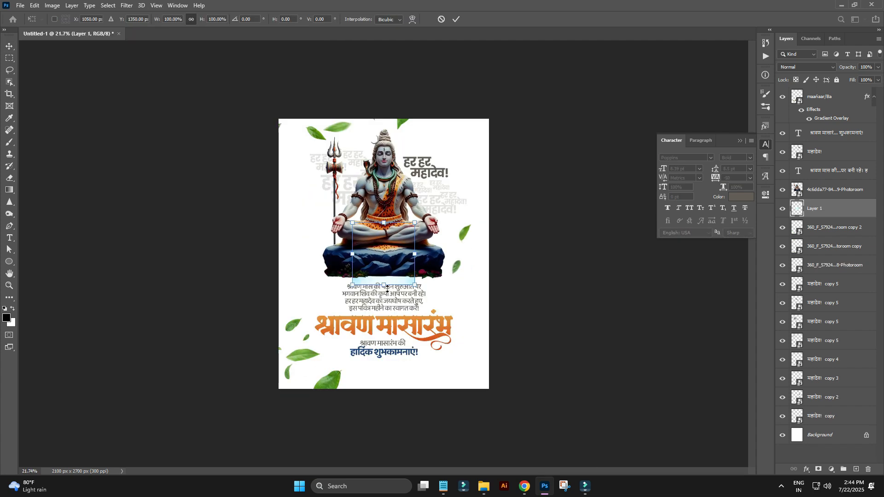
{"action": "left_click_drag", "start_coordinate": [384, 285], "coordinate": [384, 388]}
{"action": "left_click_drag", "start_coordinate": [383, 224], "coordinate": [384, 116]}
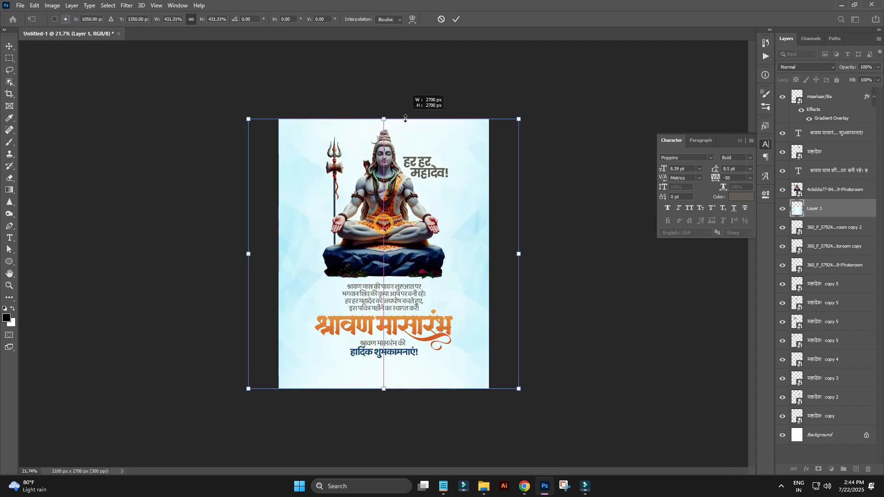
{"action": "key", "text": "Return"}
{"action": "left_click_drag", "start_coordinate": [826, 357], "coordinate": [824, 423]}
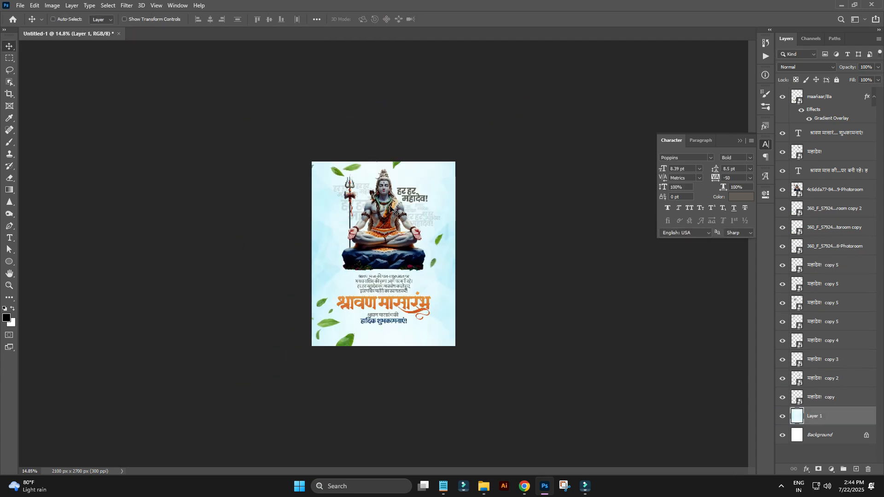
Apply a blur filter to the light-blue texture layer
{"action": "left_click", "coordinate": [130, 5]}
{"action": "mouse_move", "coordinate": [184, 107]}
{"action": "left_click", "coordinate": [266, 145]}
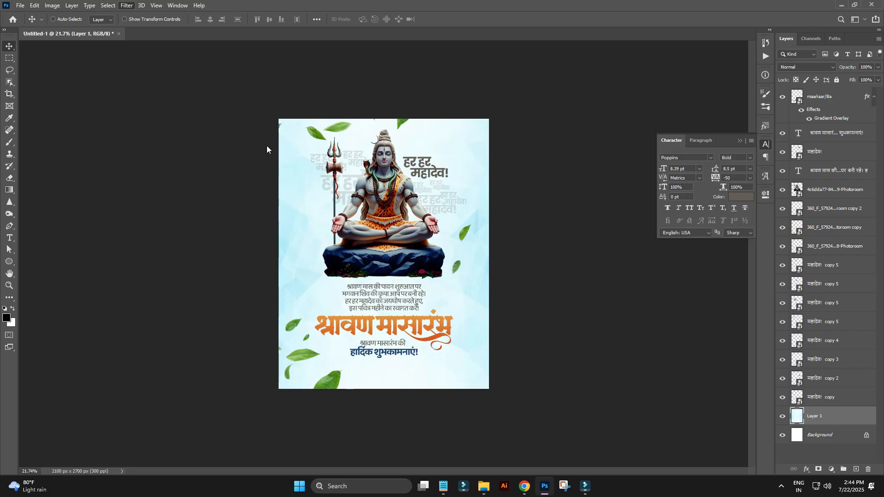
{"action": "left_click", "coordinate": [686, 87]}
Add a Gradient Overlay to the prominent हर हर महादेव! text and set its first colour stop to dark blue
{"action": "scroll", "coordinate": [388, 311], "scroll_direction": "up", "scroll_amount": 5}
{"action": "left_click_drag", "start_coordinate": [388, 312], "coordinate": [417, 250]}
{"action": "scroll", "coordinate": [419, 256], "scroll_direction": "down", "scroll_amount": 3}
{"action": "scroll", "coordinate": [497, 87], "scroll_direction": "up", "scroll_amount": 3}
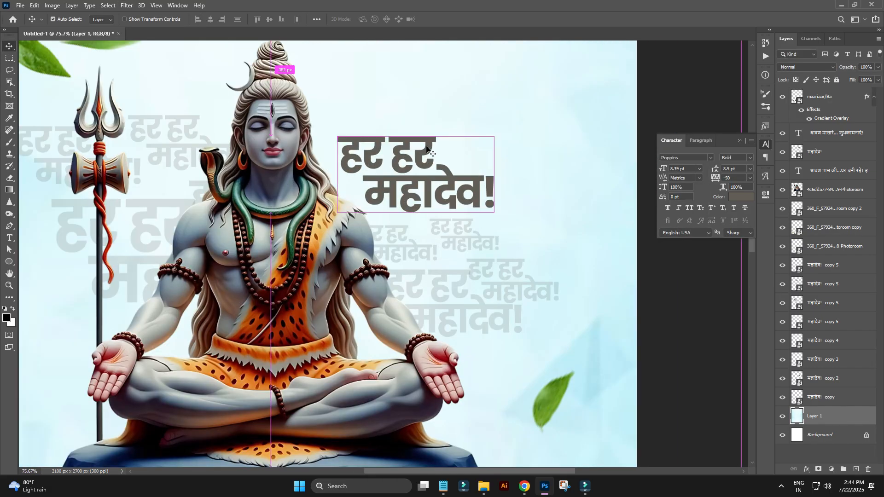
{"action": "left_click", "coordinate": [426, 142], "text": "ctrl"}
{"action": "scroll", "coordinate": [428, 147], "scroll_direction": "down", "scroll_amount": 3}
{"action": "double_click", "coordinate": [865, 155]}
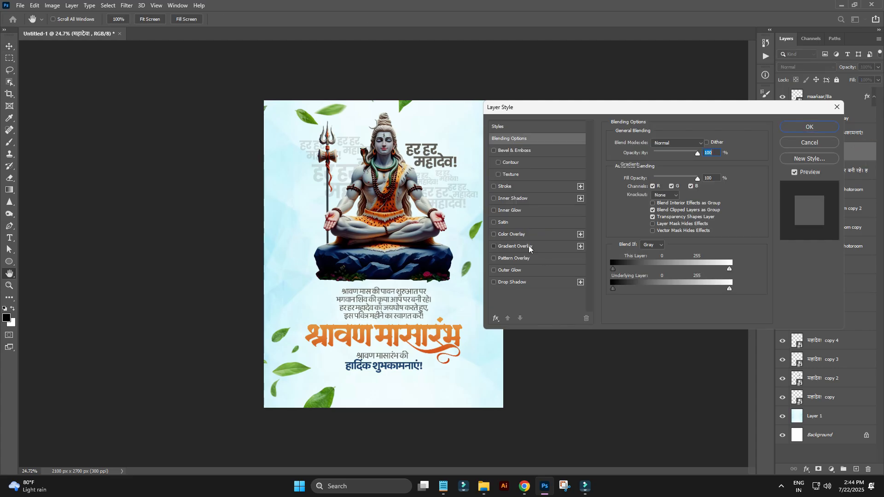
{"action": "left_click", "coordinate": [515, 246]}
{"action": "left_click", "coordinate": [668, 165]}
{"action": "double_click", "coordinate": [640, 223]}
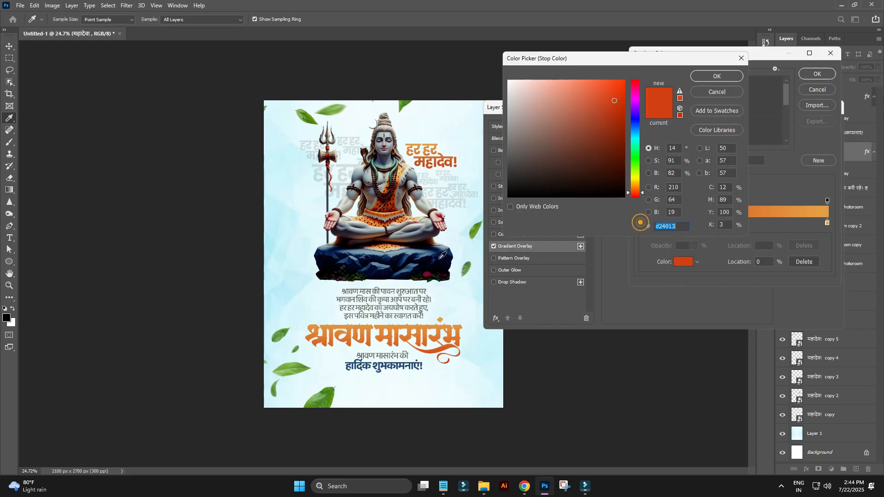
{"action": "left_click", "coordinate": [731, 78]}
Set the gradient's end colour stop to the rock's lighter blue, #60829b, and apply the overlay
{"action": "double_click", "coordinate": [827, 223]}
{"action": "left_click", "coordinate": [424, 252]}
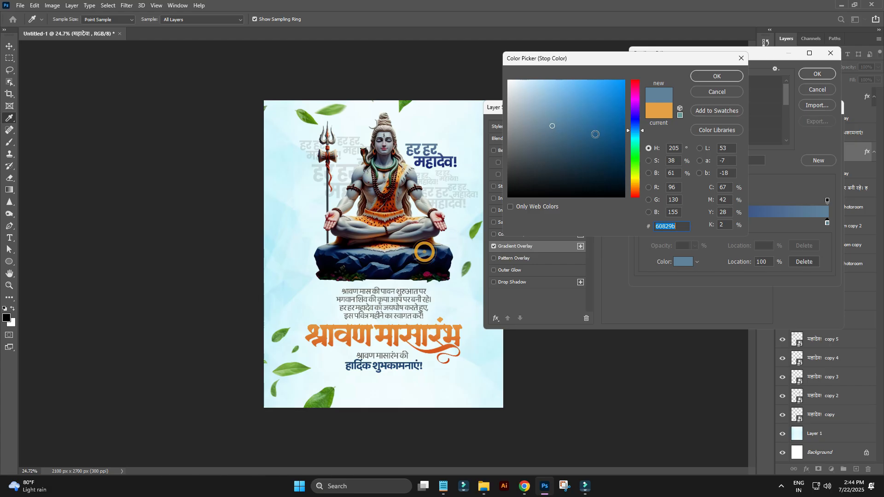
{"action": "left_click", "coordinate": [725, 81]}
{"action": "left_click", "coordinate": [815, 73]}
{"action": "left_click", "coordinate": [825, 125]}
Duplicate the Shiva figure layer, clip the copy to the original and set it to Overlay at 25% opacity
{"action": "scroll", "coordinate": [406, 114], "scroll_direction": "down", "scroll_amount": 3}
{"action": "scroll", "coordinate": [410, 120], "scroll_direction": "up", "scroll_amount": 8}
{"action": "left_click_drag", "start_coordinate": [433, 143], "coordinate": [421, 260]}
{"action": "scroll", "coordinate": [377, 195], "scroll_direction": "up", "scroll_amount": 5}
{"action": "left_click", "coordinate": [386, 222], "text": "ctrl"}
{"action": "scroll", "coordinate": [385, 222], "scroll_direction": "down", "scroll_amount": 8}
{"action": "key", "text": "ctrl+j"}
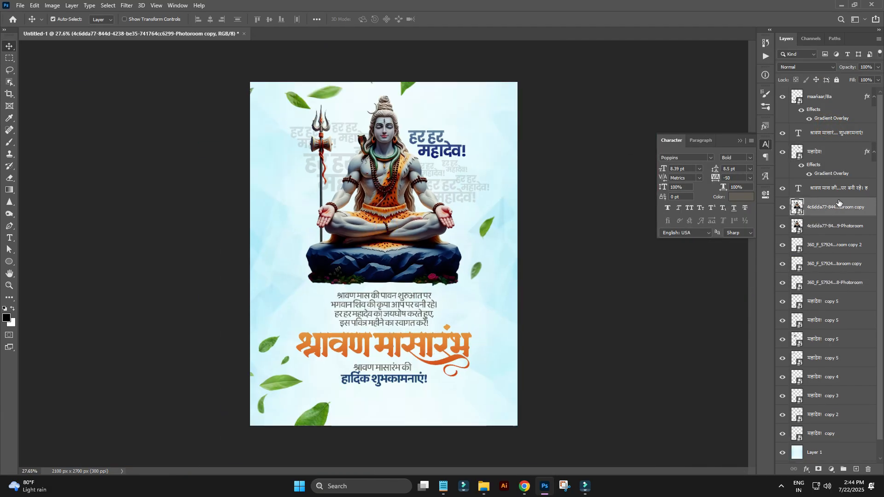
{"action": "left_click", "coordinate": [788, 69]}
{"action": "left_click", "coordinate": [789, 178]}
{"action": "left_click_drag", "start_coordinate": [845, 67], "coordinate": [802, 100]}
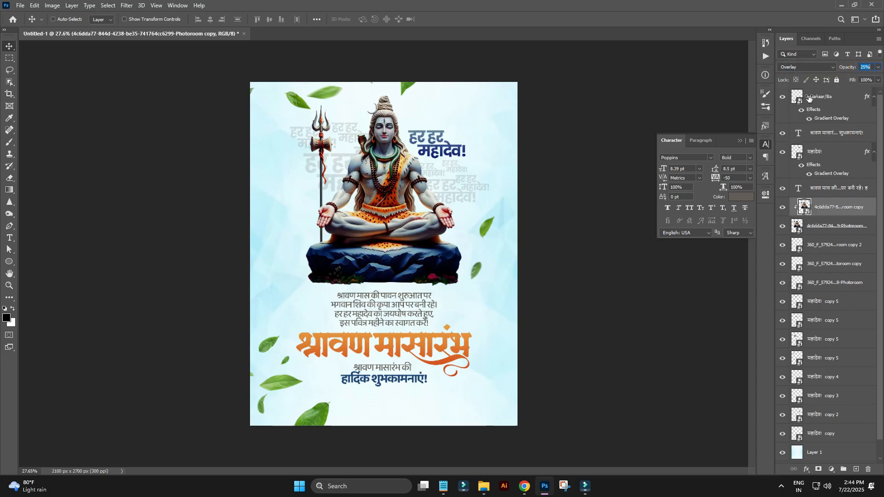
{"action": "left_click", "coordinate": [405, 247]}
Add a new empty layer directly beneath the Shiva figure layers, above the leaves
{"action": "scroll", "coordinate": [405, 247], "scroll_direction": "down", "scroll_amount": 1}
{"action": "left_click", "coordinate": [829, 227]}
{"action": "left_click", "coordinate": [827, 240]}
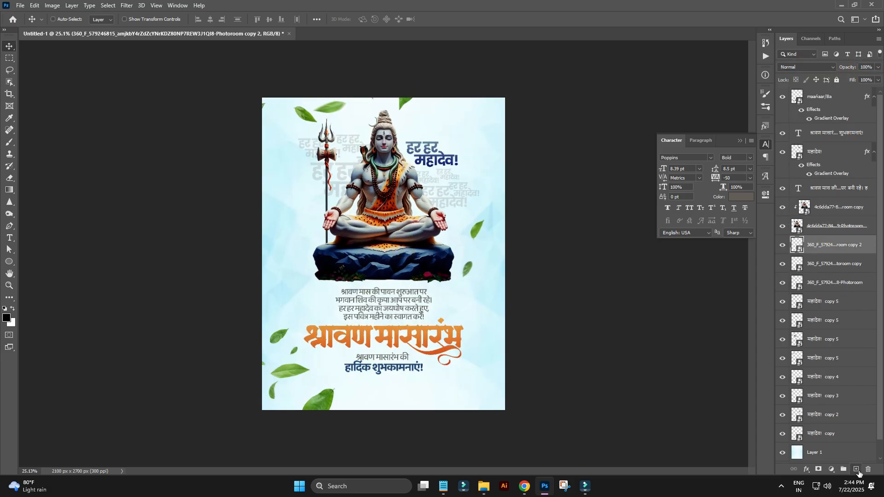
{"action": "left_click", "coordinate": [856, 469]}
Flatten the Soft Round brush tip into a thin ellipse and paint a soft black shadow beneath the rock
{"action": "scroll", "coordinate": [550, 263], "scroll_direction": "down", "scroll_amount": 1}
{"action": "key", "text": "b"}
{"action": "right_click", "coordinate": [410, 208]}
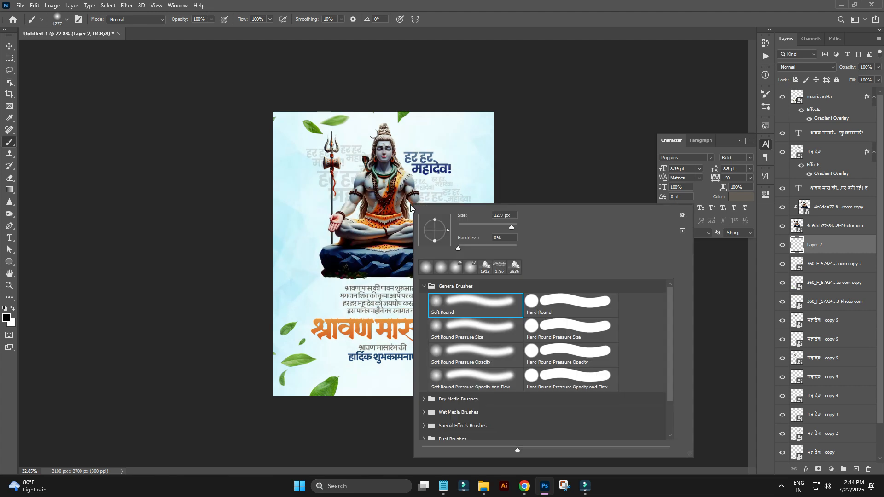
{"action": "left_click_drag", "start_coordinate": [435, 241], "coordinate": [437, 231]}
{"action": "left_click", "coordinate": [345, 244]}
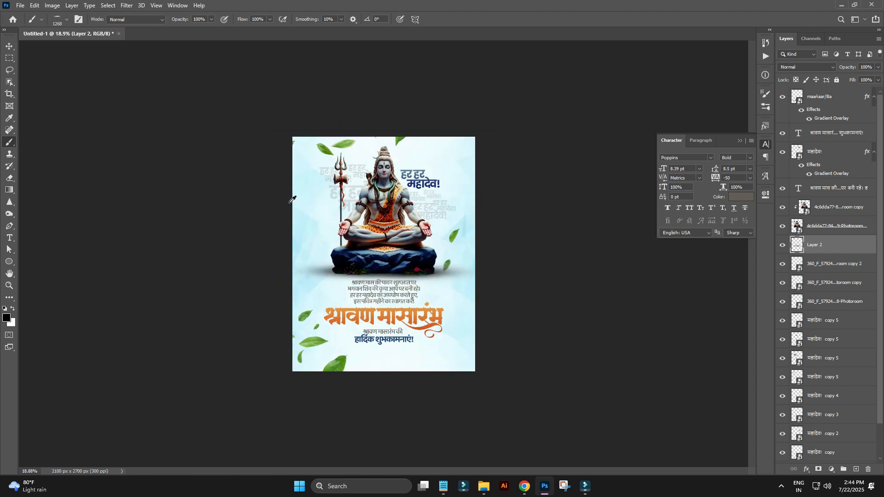
{"action": "scroll", "coordinate": [506, 192], "scroll_direction": "up", "scroll_amount": 1}
{"action": "key", "text": "ctrl+t"}
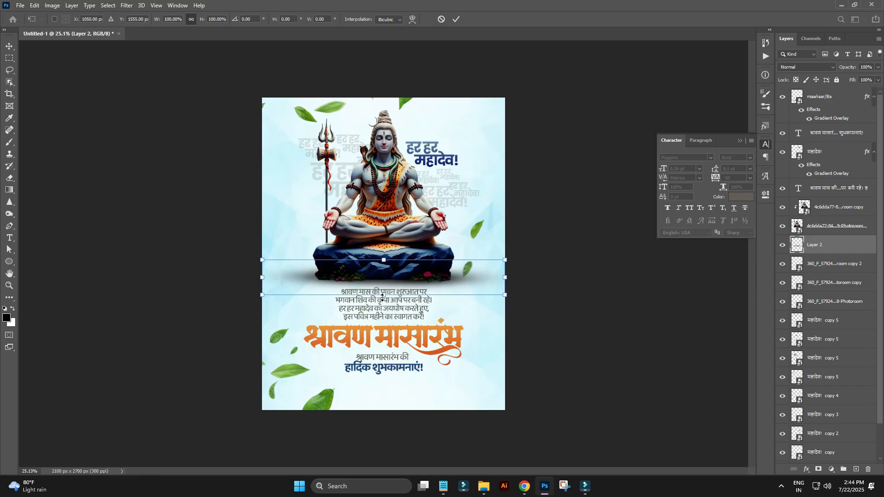
{"action": "key", "text": "Escape"}
{"action": "key", "text": "b"}
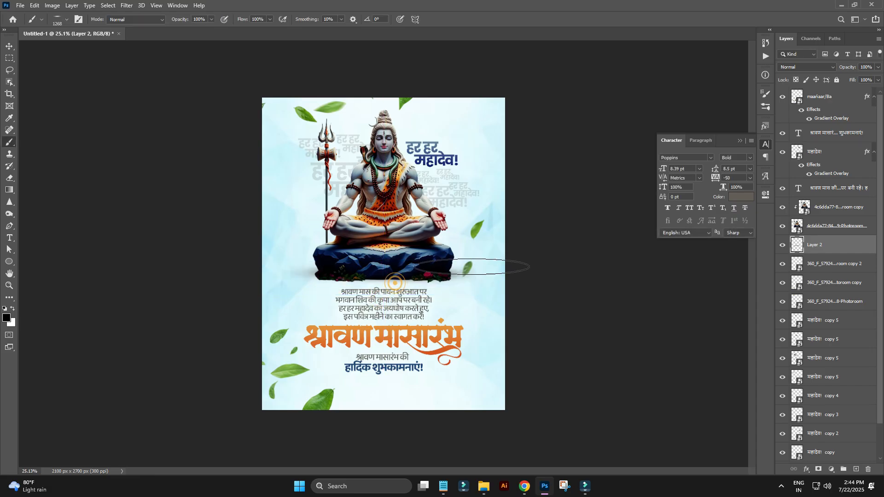
Erase the excess soft shadow that spills past the right end of the rock, around the lower leaf
{"action": "scroll", "coordinate": [453, 223], "scroll_direction": "down", "scroll_amount": 1}
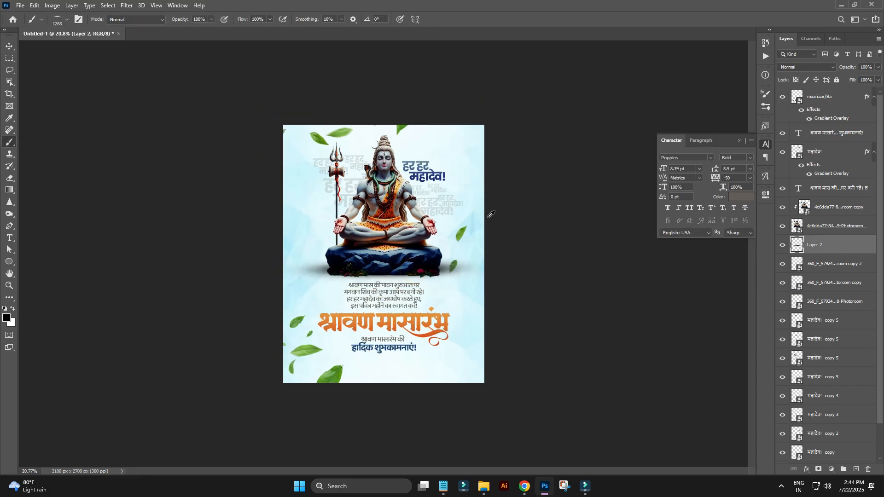
{"action": "scroll", "coordinate": [497, 280], "scroll_direction": "up", "scroll_amount": 8}
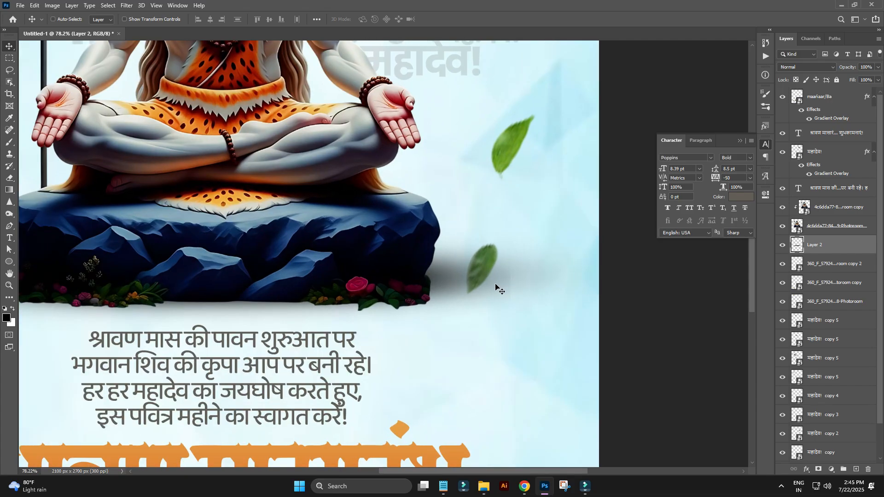
{"action": "key", "text": "e"}
{"action": "left_click_drag", "start_coordinate": [497, 242], "coordinate": [332, 253]}
{"action": "left_click_drag", "start_coordinate": [505, 240], "coordinate": [534, 271]}
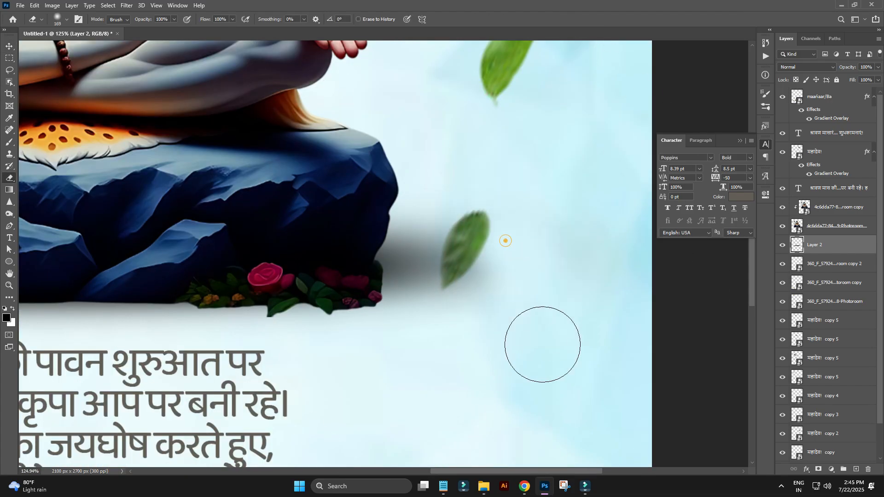
{"action": "scroll", "coordinate": [450, 324], "scroll_direction": "down", "scroll_amount": 11}
{"action": "scroll", "coordinate": [93, 309], "scroll_direction": "down", "scroll_amount": 5}
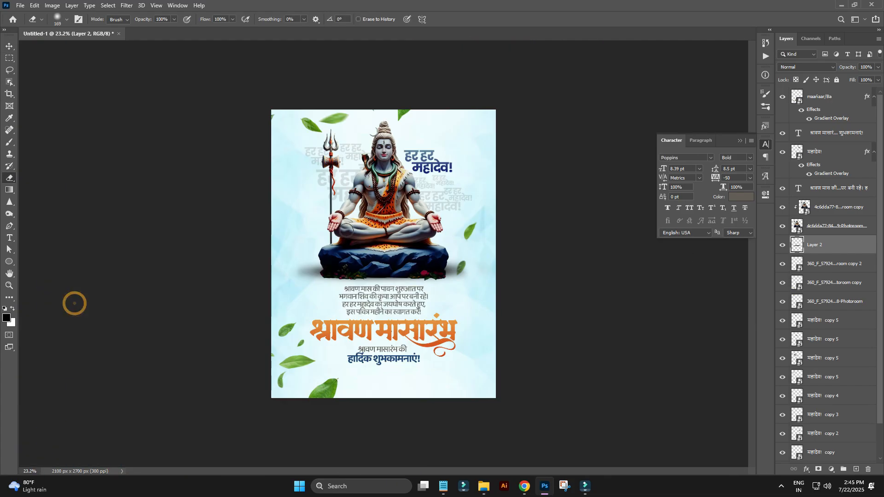
Draw a thin navy rounded-rectangle underline beneath हार्दिक शुभकामनाएं! and place a second copy beside it, leaving a gap for the descender
{"action": "scroll", "coordinate": [445, 310], "scroll_direction": "up", "scroll_amount": 9}
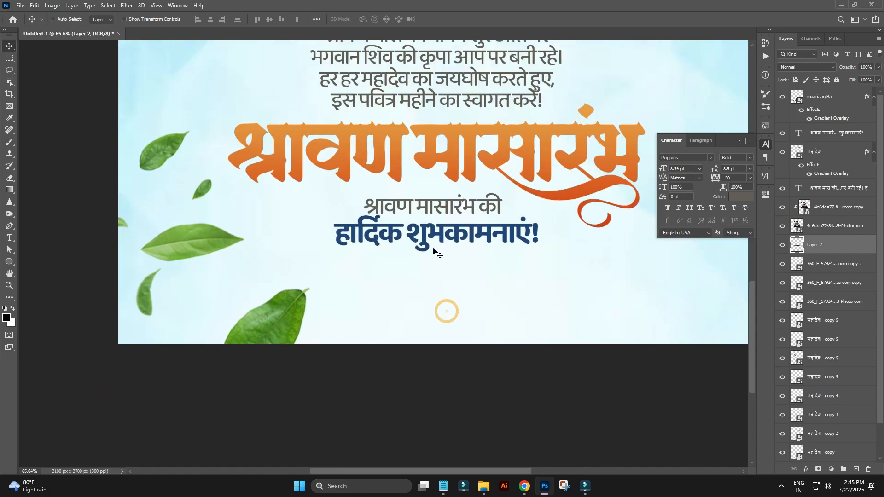
{"action": "left_click", "coordinate": [430, 248], "text": "ctrl"}
{"action": "left_click", "coordinate": [55, 270]}
{"action": "scroll", "coordinate": [308, 248], "scroll_direction": "up", "scroll_amount": 4}
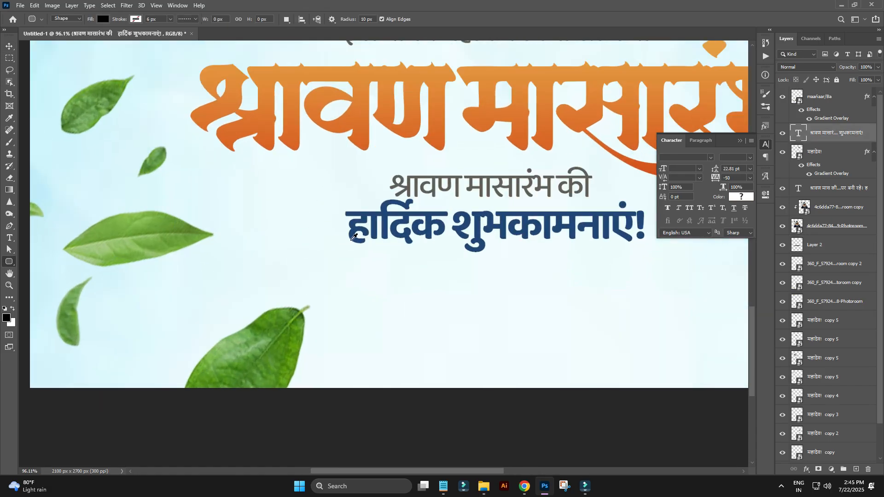
{"action": "left_click_drag", "start_coordinate": [455, 248], "coordinate": [458, 249]}
{"action": "key", "text": "v"}
{"action": "left_click_drag", "start_coordinate": [379, 261], "coordinate": [492, 275]}
{"action": "scroll", "coordinate": [275, 268], "scroll_direction": "up", "scroll_amount": 4}
{"action": "left_click", "coordinate": [665, 249]}
{"action": "left_click", "coordinate": [672, 302]}
{"action": "scroll", "coordinate": [279, 273], "scroll_direction": "down", "scroll_amount": 3}
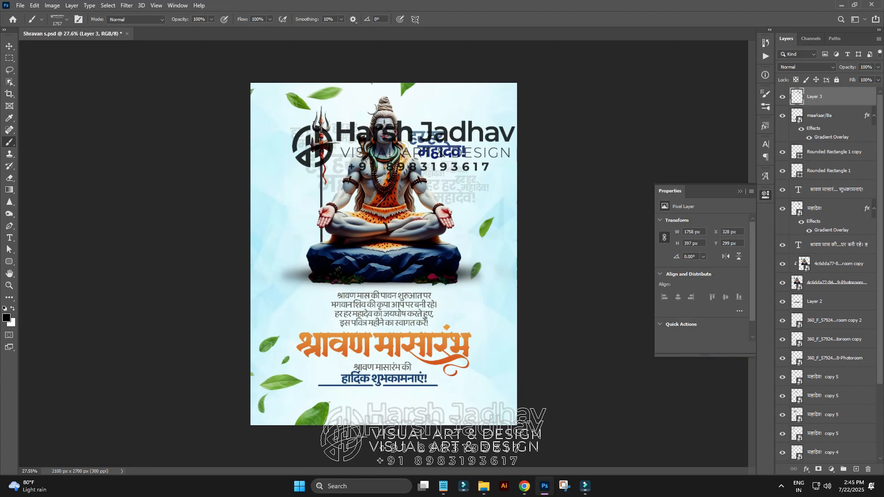
Convert the stamped designer logo layer to a smart object and scale it down to about 228 × 51 px
{"action": "right_click", "coordinate": [824, 96]}
{"action": "left_click", "coordinate": [801, 205]}
{"action": "scroll", "coordinate": [651, 152], "scroll_direction": "down", "scroll_amount": 1}
{"action": "left_click", "coordinate": [6, 55]}
{"action": "key", "text": "ctrl+t"}
{"action": "left_click_drag", "start_coordinate": [504, 175], "coordinate": [308, 139]}
{"action": "key", "text": "Return"}
Move the small logo to the poster's upper-right corner and save the document
{"action": "key", "text": "v"}
{"action": "left_click_drag", "start_coordinate": [349, 169], "coordinate": [511, 138]}
{"action": "scroll", "coordinate": [368, 188], "scroll_direction": "down", "scroll_amount": 1}
{"action": "key", "text": "ctrl+s"}
Examine the verse, gradient heading, underlined greeting and rock shadow up close, and check the overall poster composition
{"action": "scroll", "coordinate": [395, 320], "scroll_direction": "up", "scroll_amount": 10}
{"action": "left_click_drag", "start_coordinate": [416, 286], "coordinate": [424, 242]}
{"action": "scroll", "coordinate": [438, 258], "scroll_direction": "down", "scroll_amount": 6}
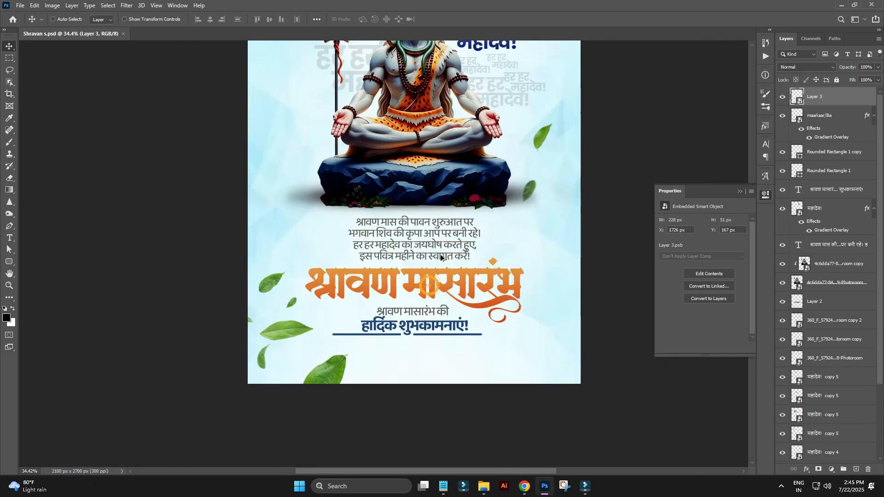
{"action": "scroll", "coordinate": [437, 258], "scroll_direction": "up", "scroll_amount": 11}
{"action": "left_click_drag", "start_coordinate": [496, 103], "coordinate": [440, 234]}
{"action": "scroll", "coordinate": [440, 235], "scroll_direction": "down", "scroll_amount": 2}
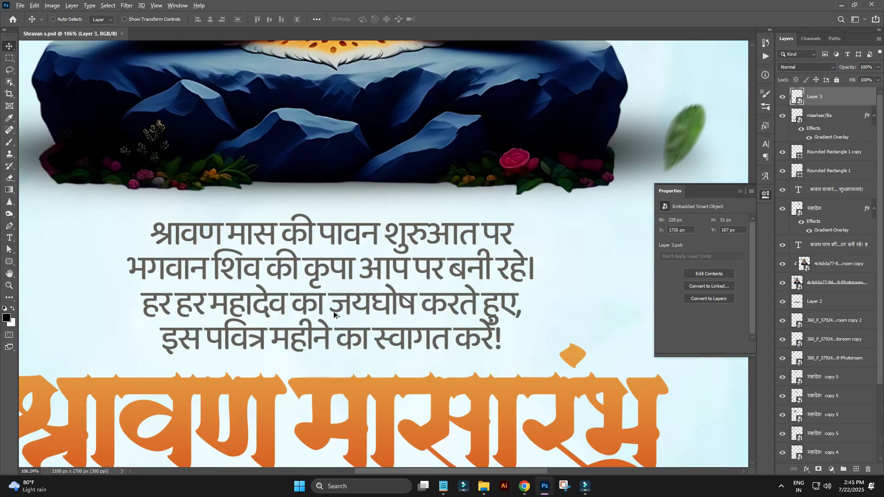
{"action": "scroll", "coordinate": [334, 314], "scroll_direction": "down", "scroll_amount": 4}
{"action": "scroll", "coordinate": [467, 259], "scroll_direction": "down", "scroll_amount": 4}
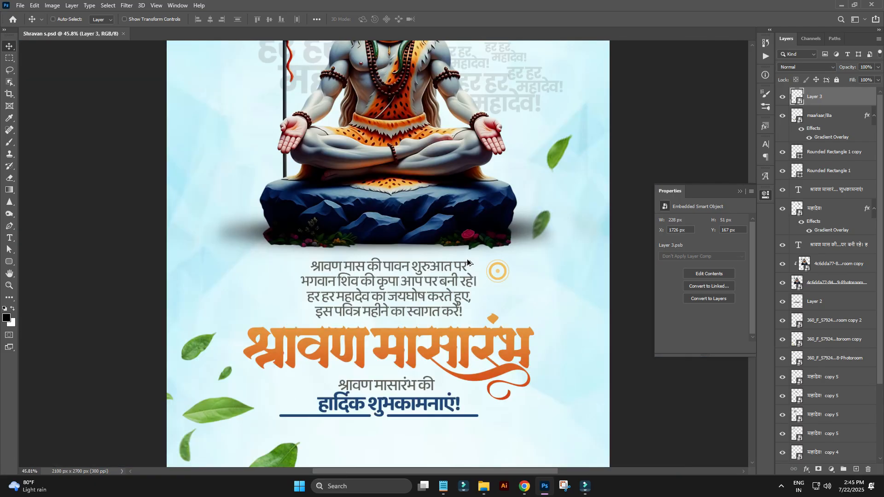
{"action": "scroll", "coordinate": [412, 189], "scroll_direction": "up", "scroll_amount": 3}
{"action": "scroll", "coordinate": [412, 189], "scroll_direction": "down", "scroll_amount": 4}
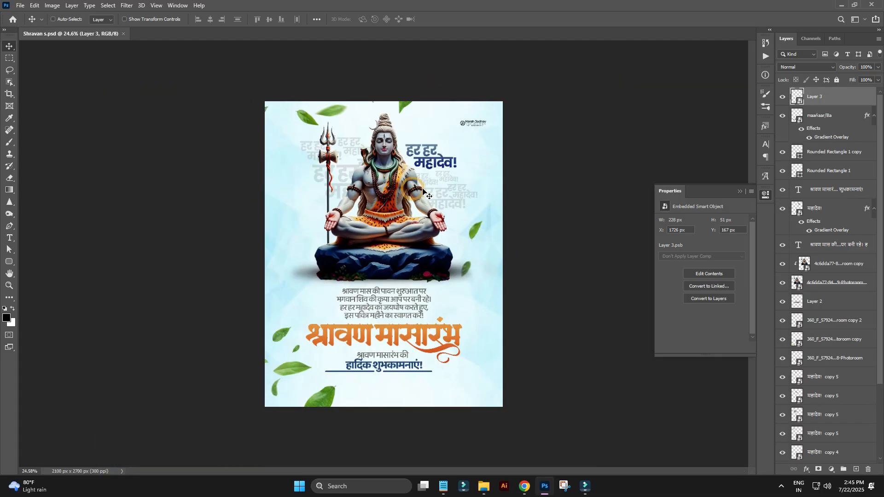
Display the finished poster in full screen mode on a black background, enlarged to fill the screen height
{"action": "scroll", "coordinate": [442, 267], "scroll_direction": "up", "scroll_amount": 2}
{"action": "key", "text": "f"}
{"action": "key", "text": "f"}
{"action": "scroll", "coordinate": [417, 244], "scroll_direction": "up", "scroll_amount": 3}
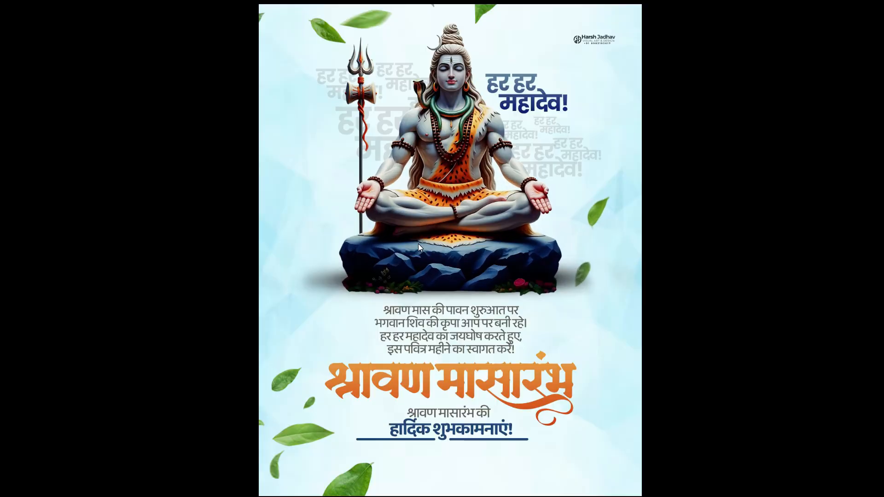